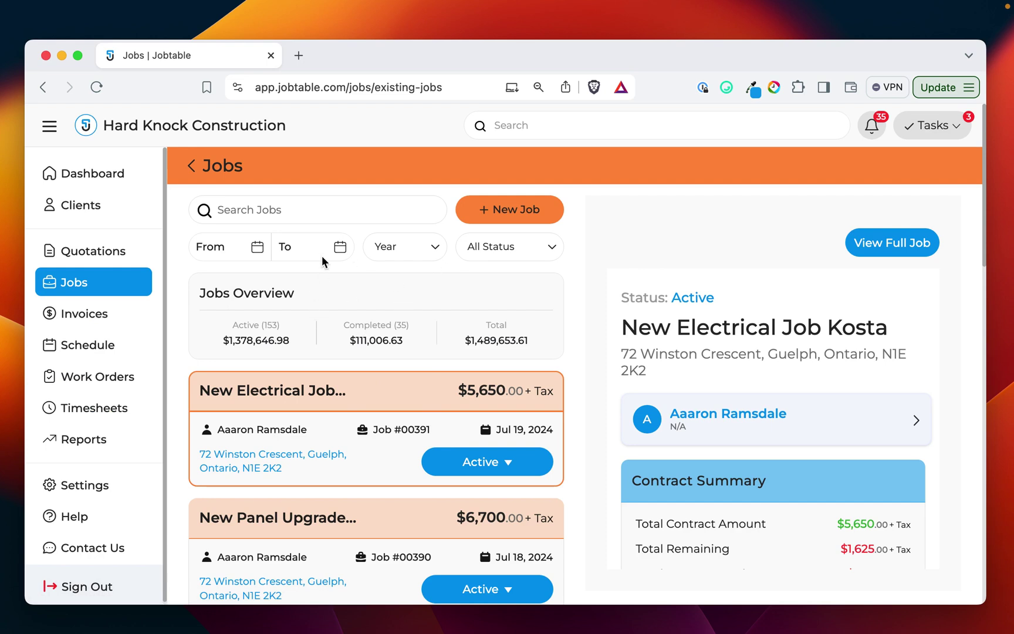
Step: Filter the jobs list to the year 2024 and review the active, completed and total amounts in the overview
click(411, 248)
click(405, 295)
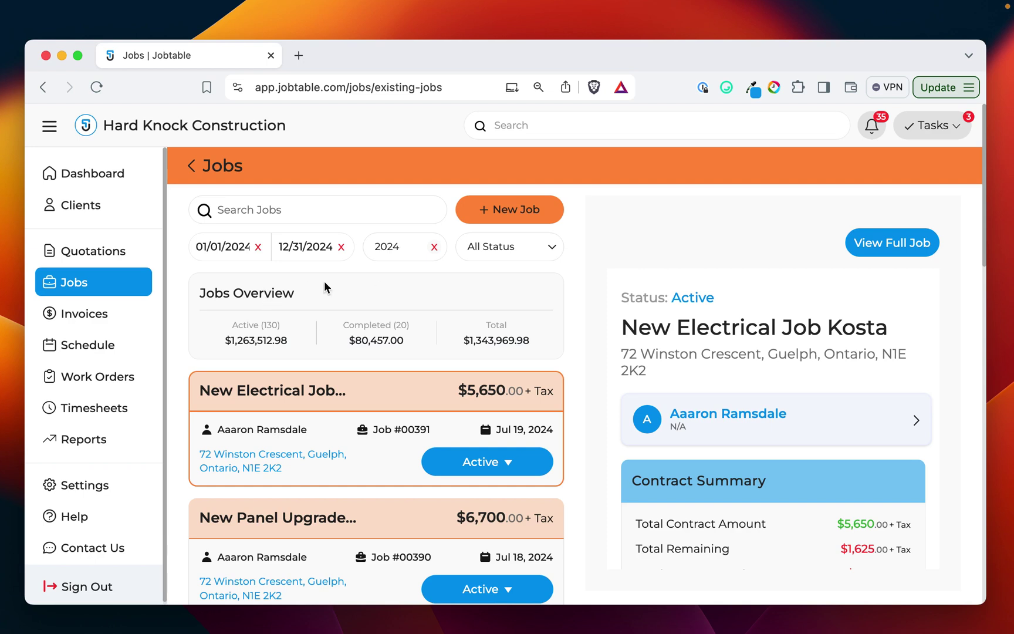
drag(223, 317, 290, 346)
double_click(352, 325)
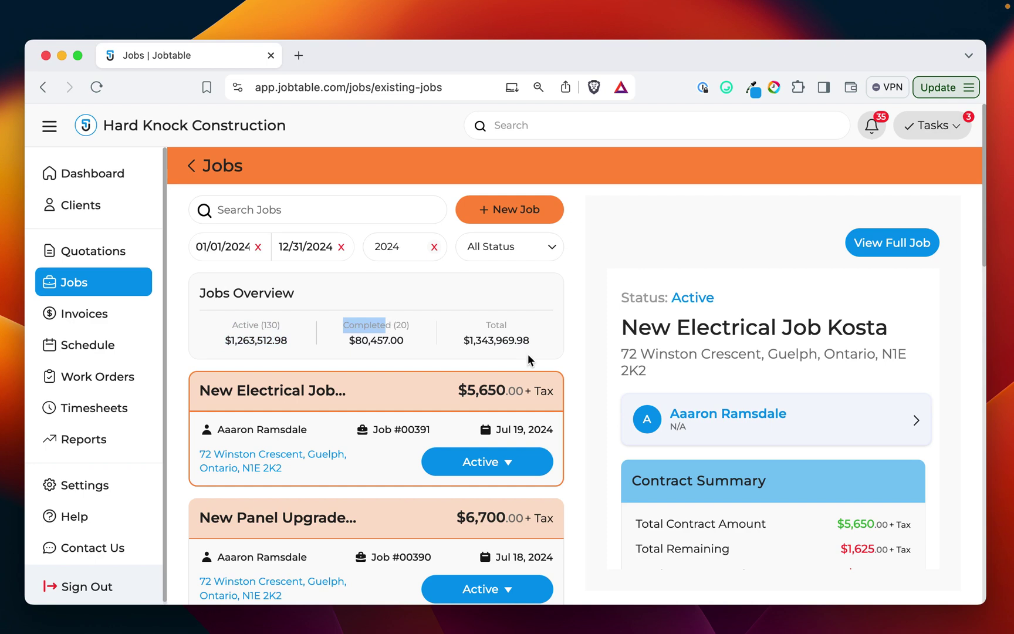
click(496, 330)
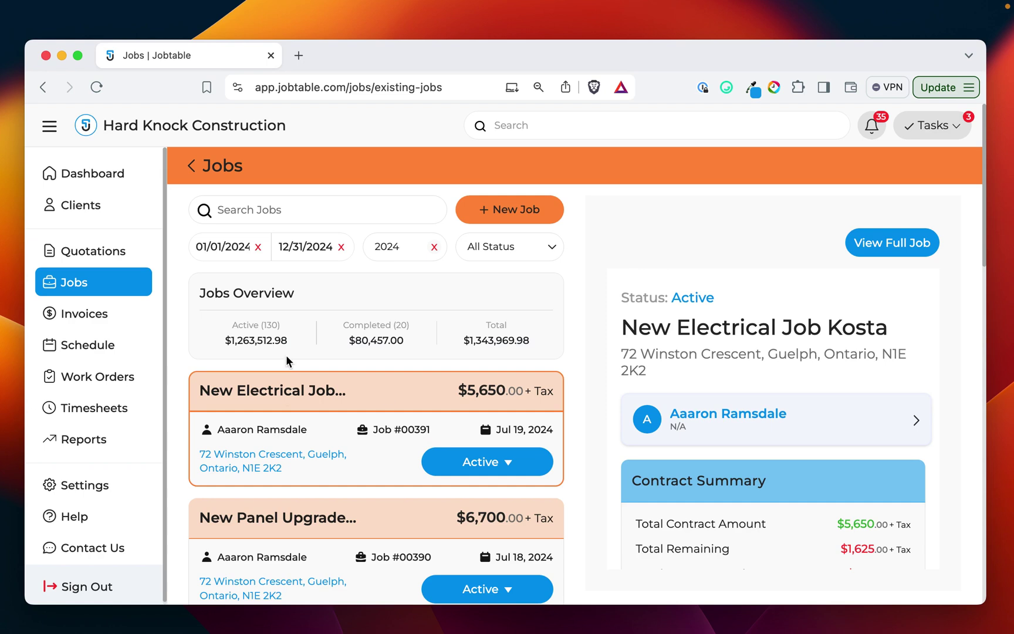
Step: Open the full record of the previewed New Electrical Job and add a folder named "Scope of work" to its attachments
click(894, 240)
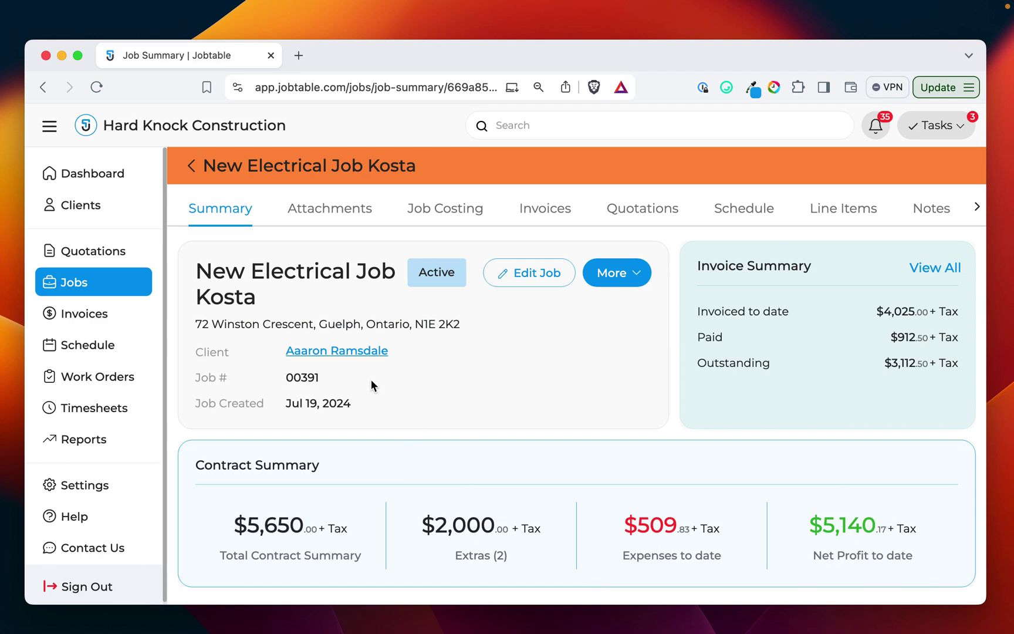
click(330, 211)
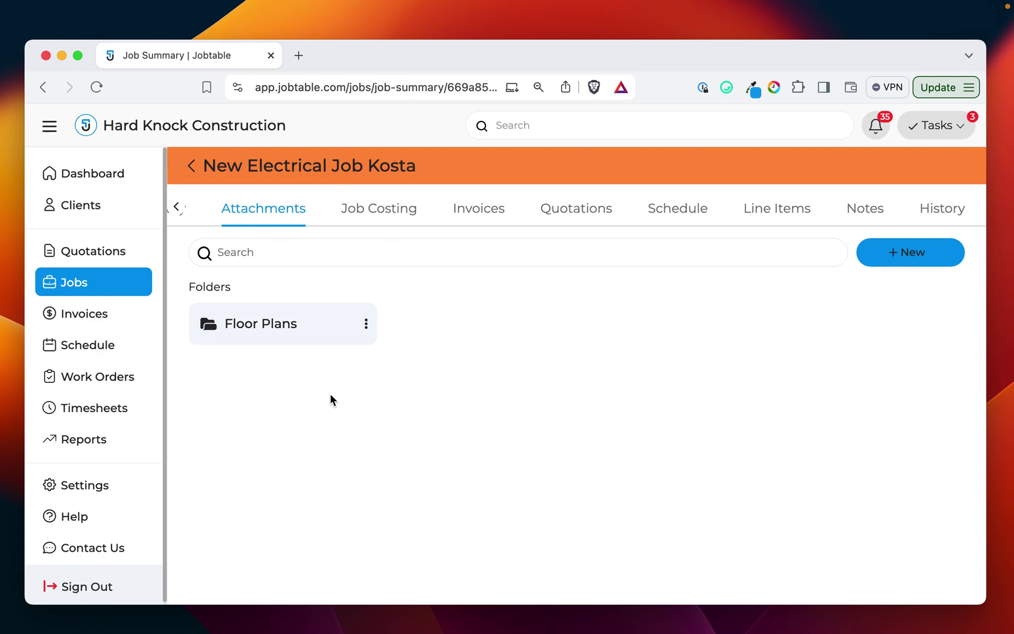
click(892, 254)
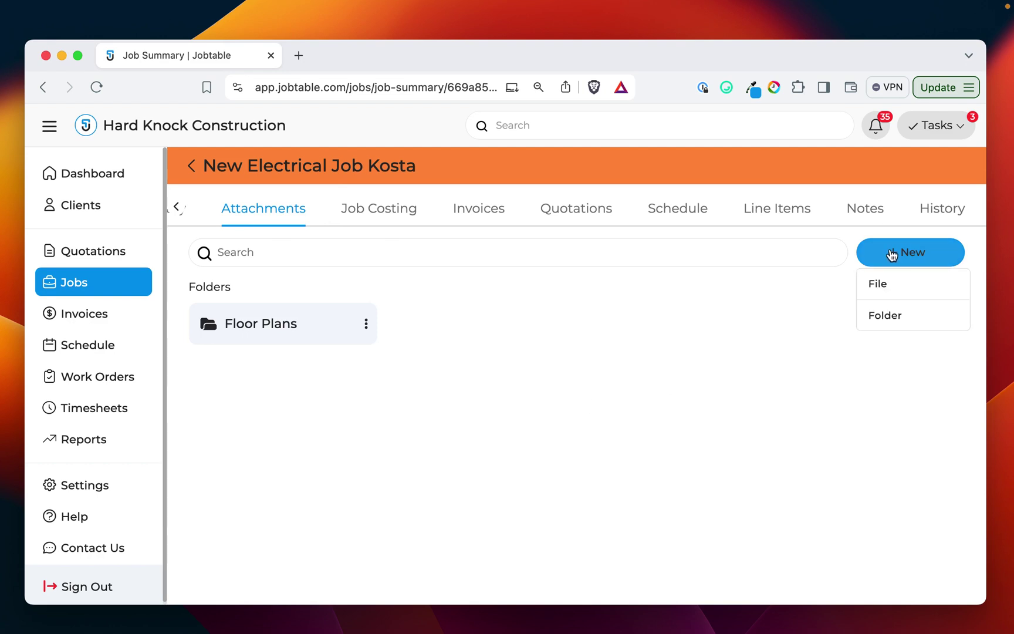
click(886, 320)
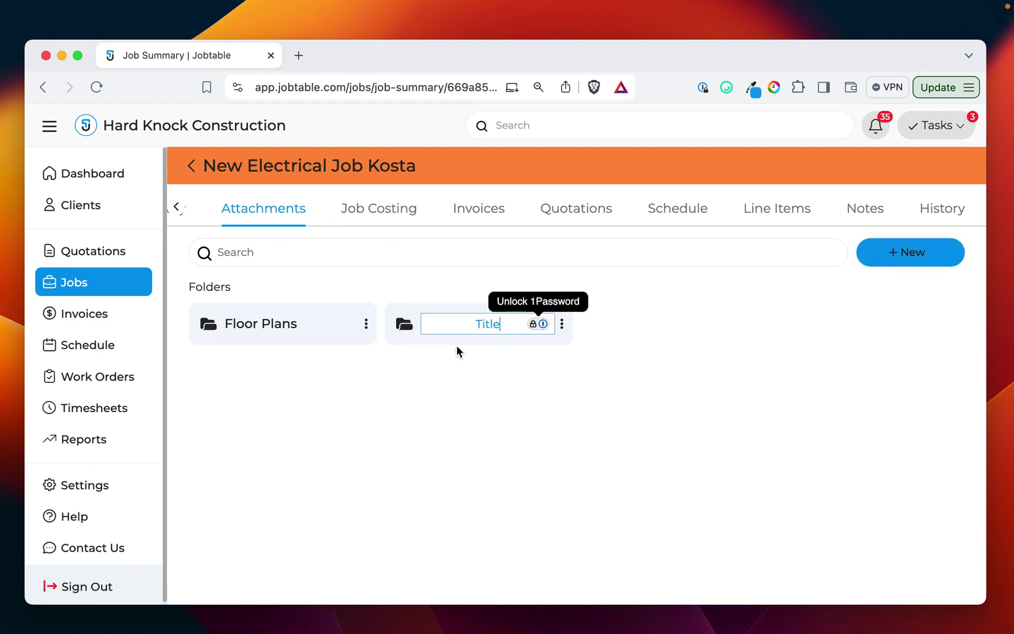
double_click(488, 324)
text(S)
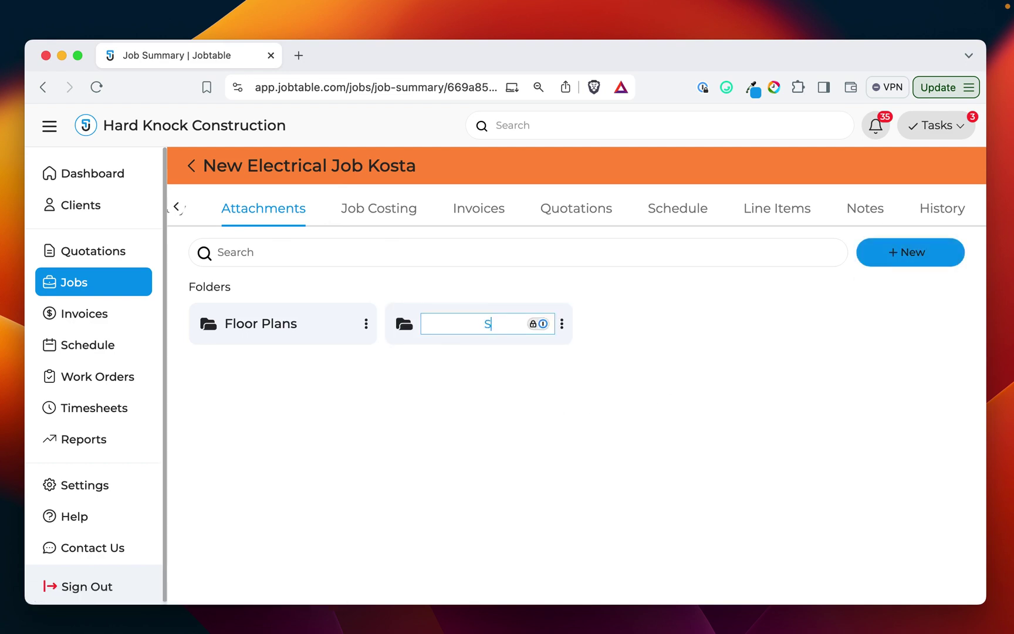
text(cope of work)
key(Return)
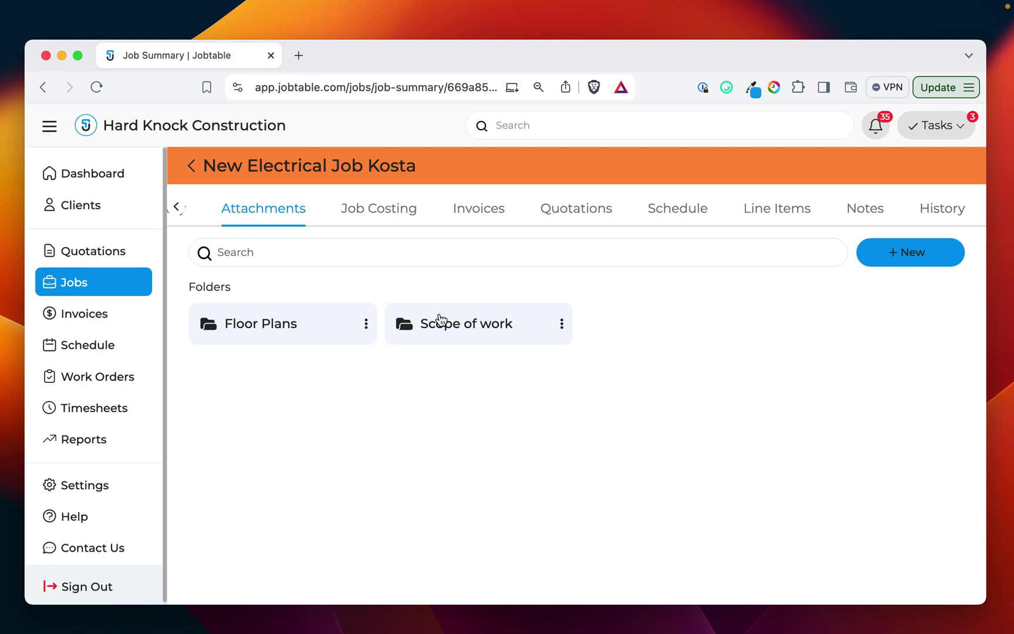
Step: Start a new cost in the job's costing with the category Equipment and the cost label "Rental"
click(370, 215)
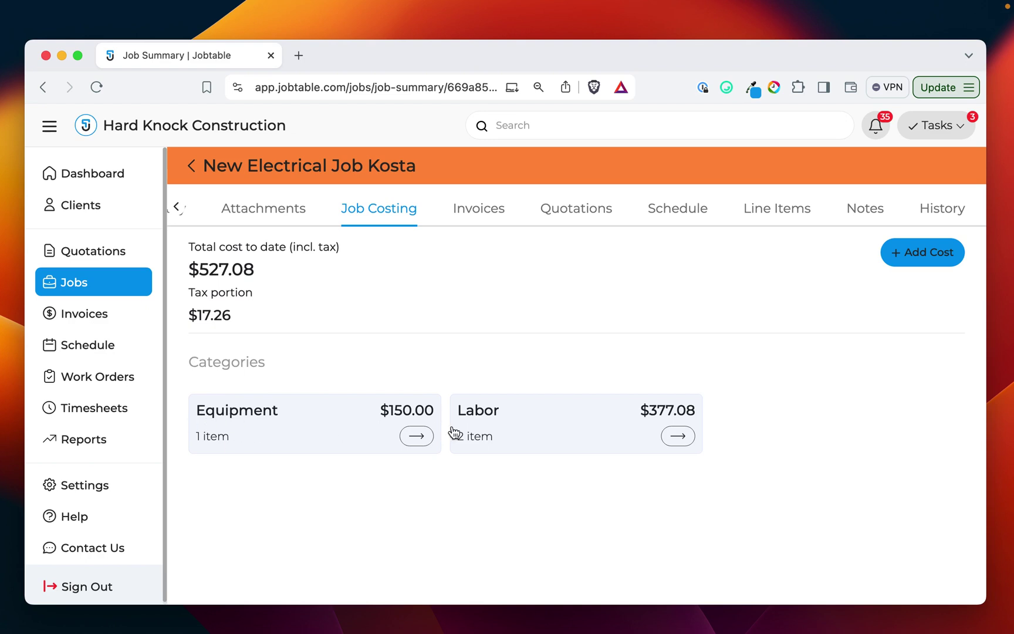
click(916, 259)
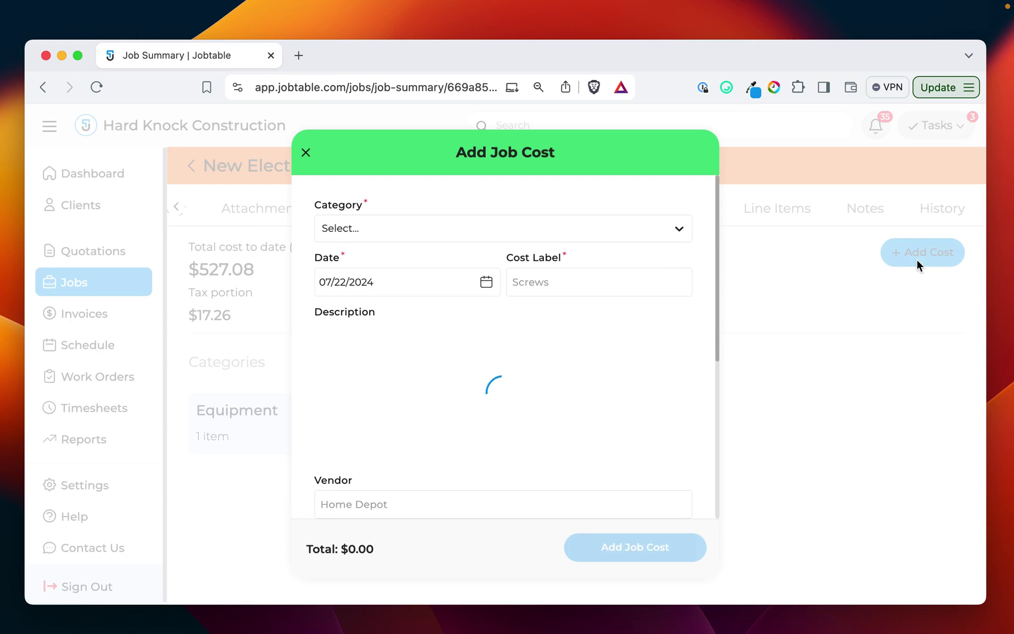
click(459, 228)
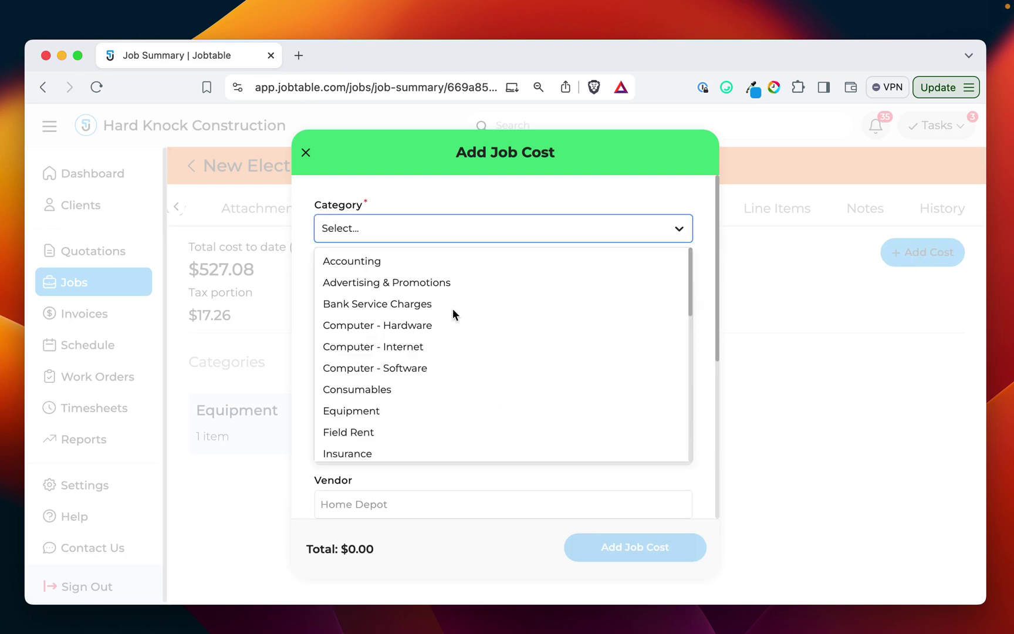
scroll(412, 411, down, 1)
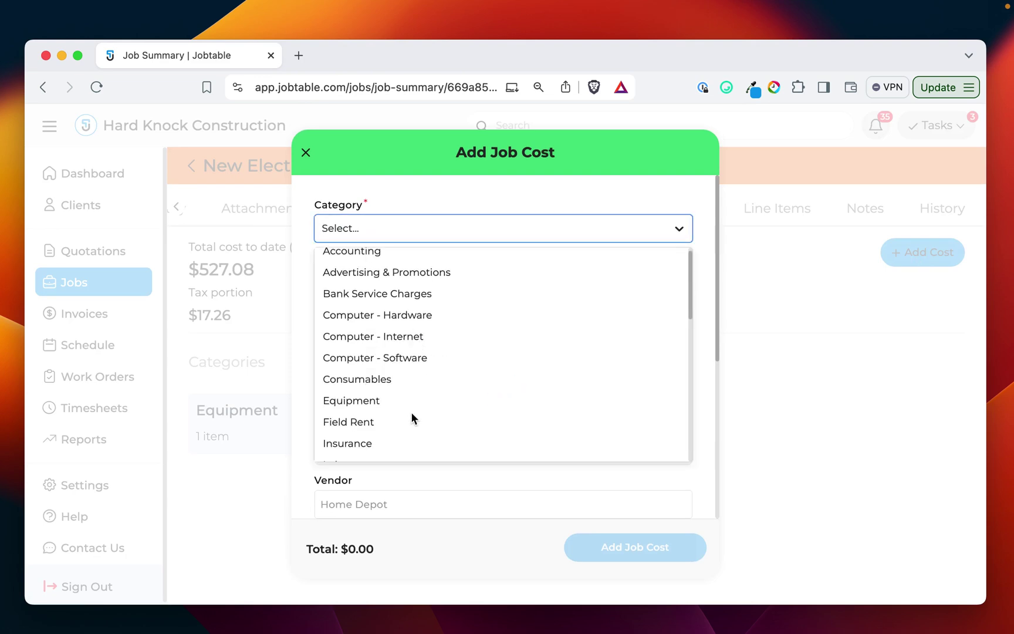
scroll(354, 445, down, 2)
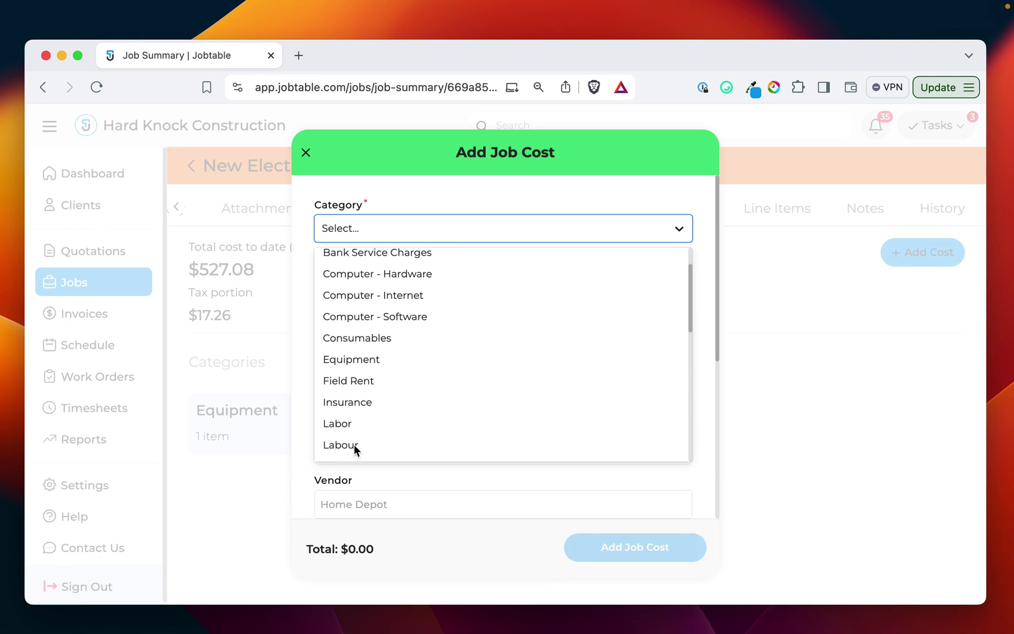
click(356, 359)
click(554, 280)
text(Rental)
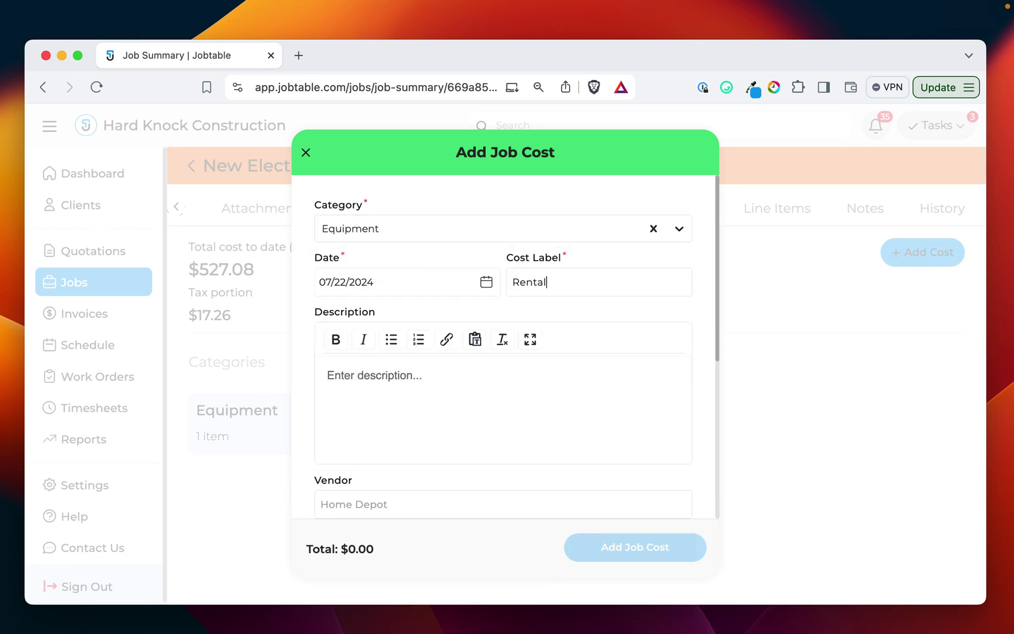
Step: Set the rental cost to $500 with the unit Rate and a quantity of 1
scroll(505, 353, down, 3)
scroll(496, 369, down, 1)
click(391, 392)
scroll(390, 392, down, 1)
click(395, 419)
text(500)
click(578, 424)
click(562, 388)
click(650, 424)
text(1)
scroll(534, 423, down, 3)
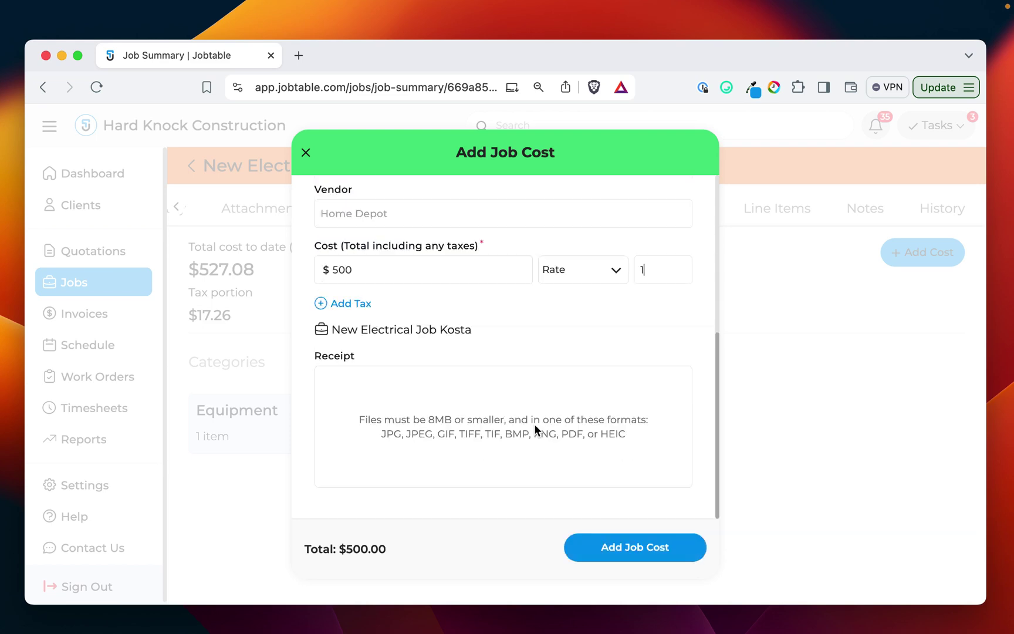
Step: Apply the HST - 13% tax to the rental cost and add it to the job
click(350, 304)
click(352, 364)
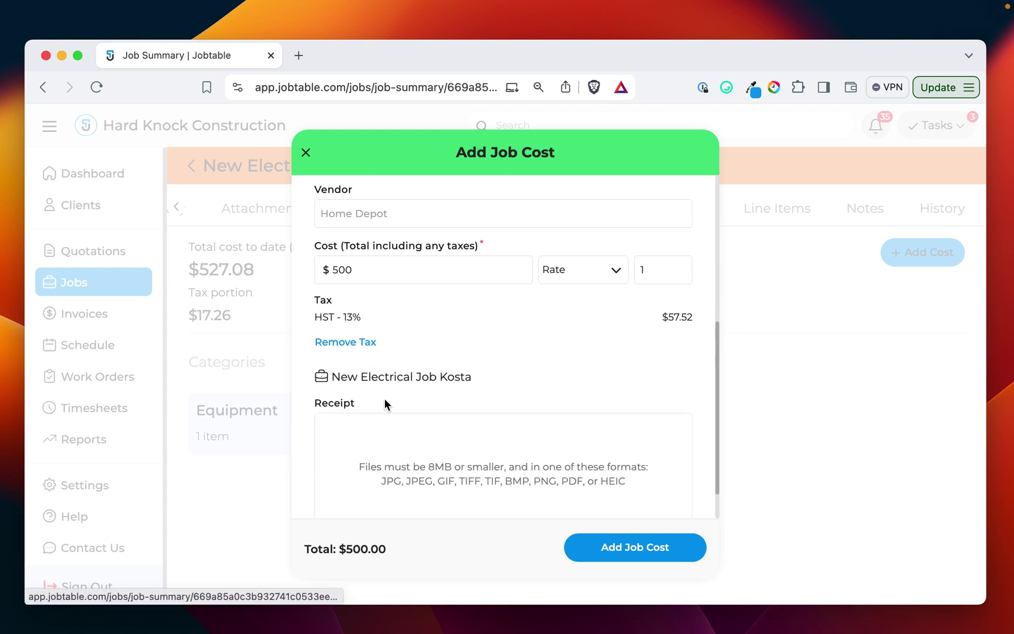
scroll(499, 444, down, 2)
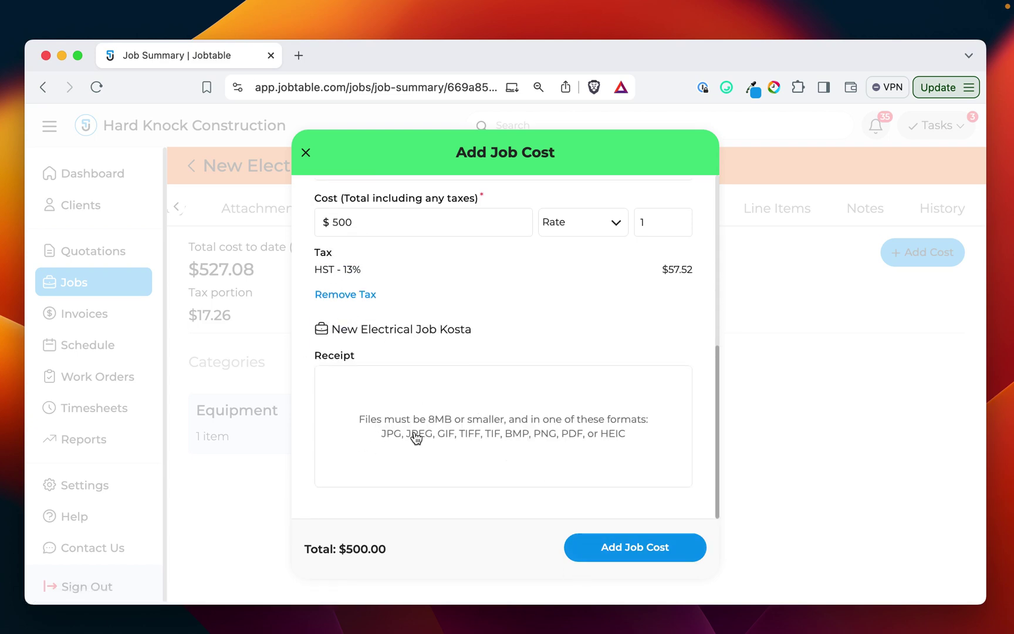
click(659, 556)
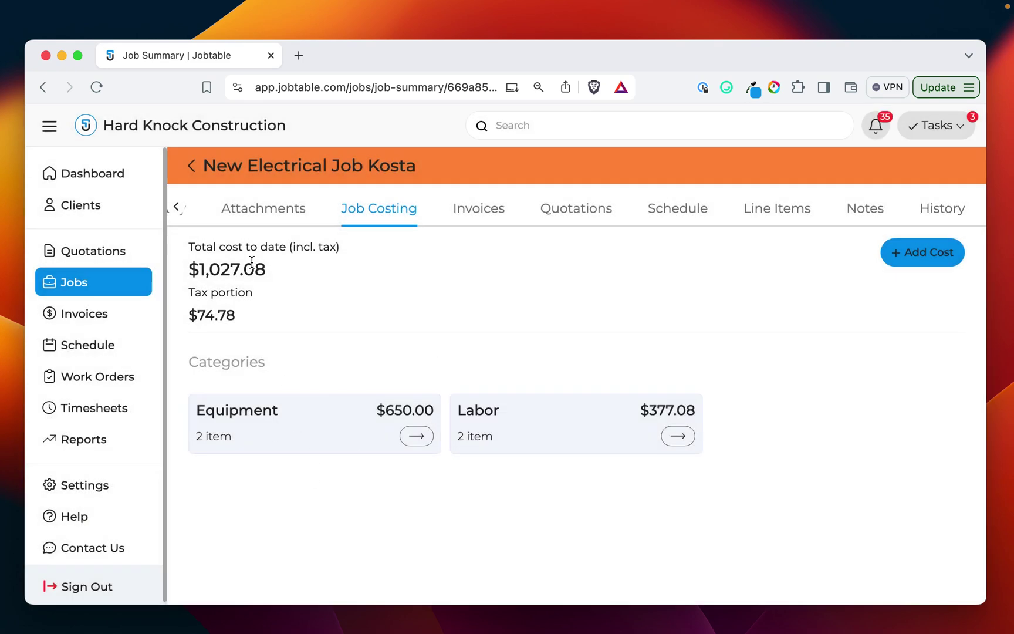
Step: Review the job's total cost to date, plus the expenses and net profit in the contract summary
drag(198, 265, 277, 267)
click(177, 209)
click(215, 221)
drag(623, 525, 693, 526)
drag(808, 527, 914, 528)
Step: Open the job's invoices, look through the list and preview the paid Jul 19, 2024 invoice
click(444, 208)
click(481, 206)
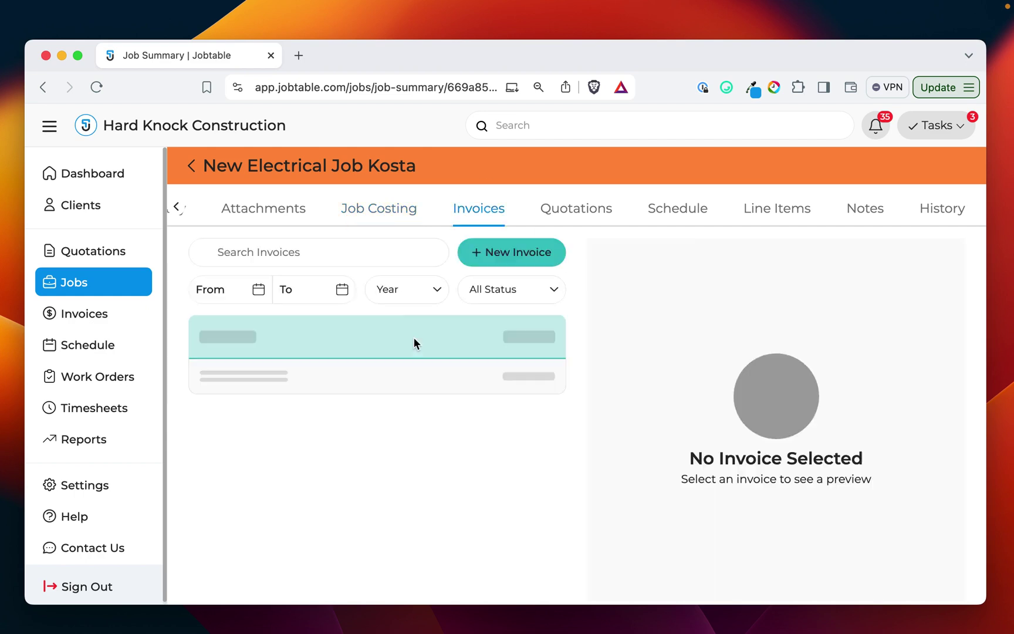
scroll(409, 395, down, 2)
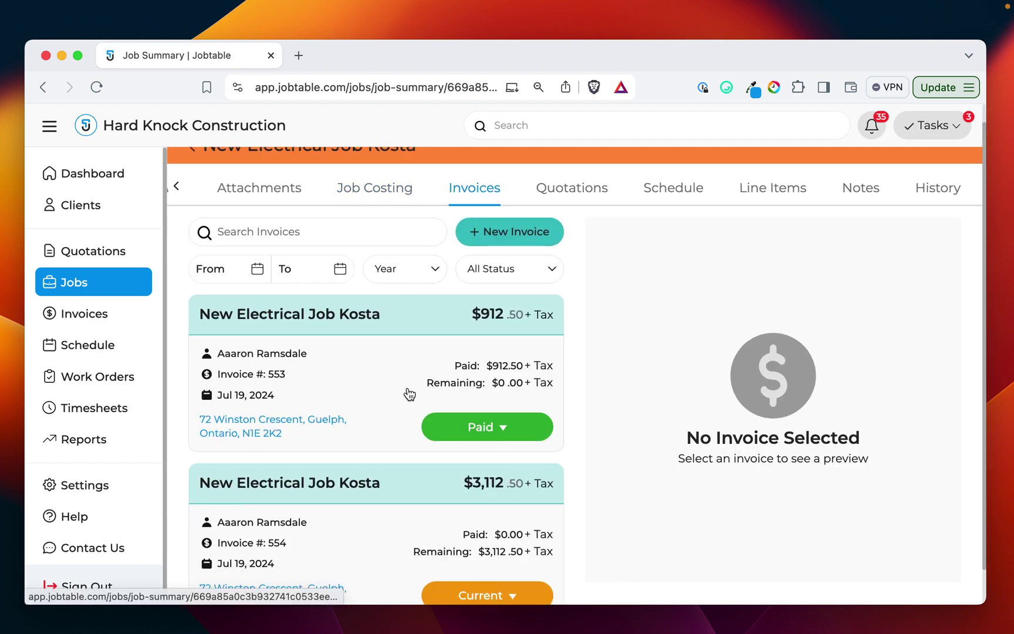
click(391, 346)
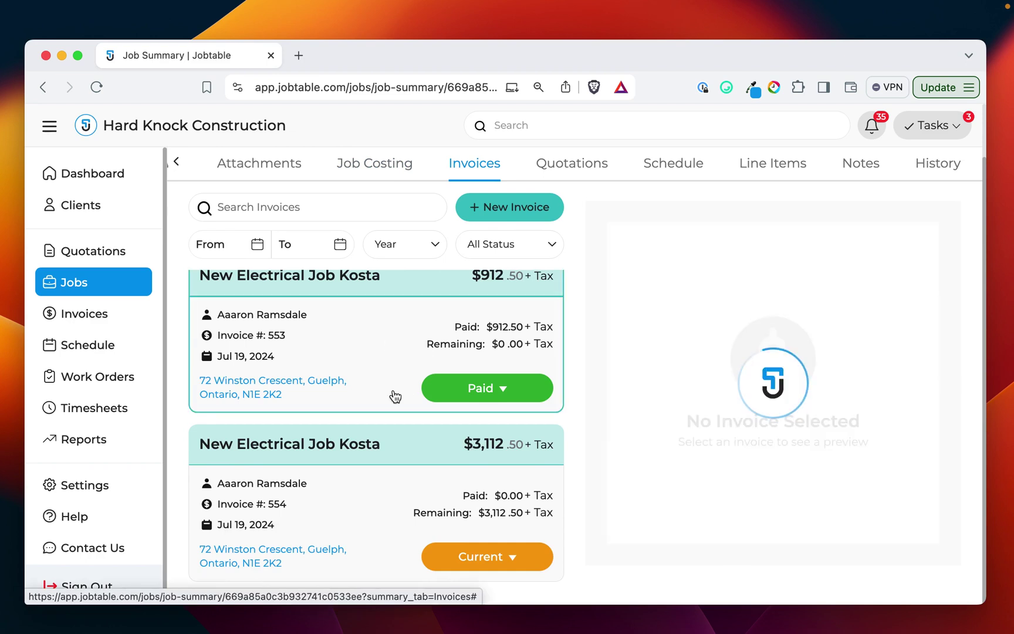
scroll(378, 516, up, 1)
scroll(407, 523, down, 1)
scroll(439, 536, up, 1)
scroll(439, 535, up, 1)
scroll(424, 440, down, 2)
scroll(425, 440, up, 2)
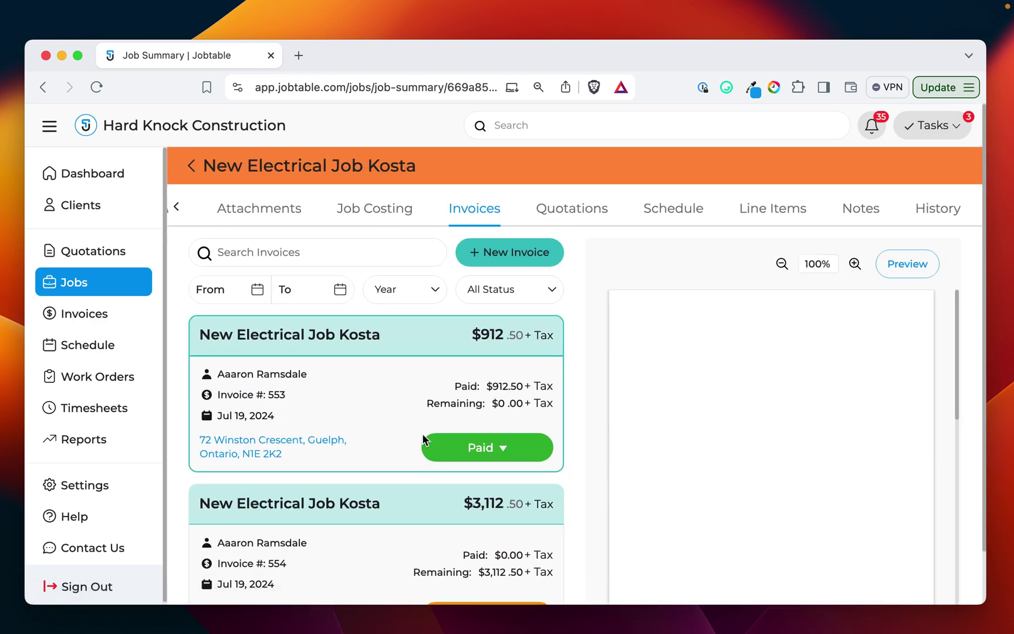
scroll(437, 370, down, 2)
scroll(470, 329, up, 2)
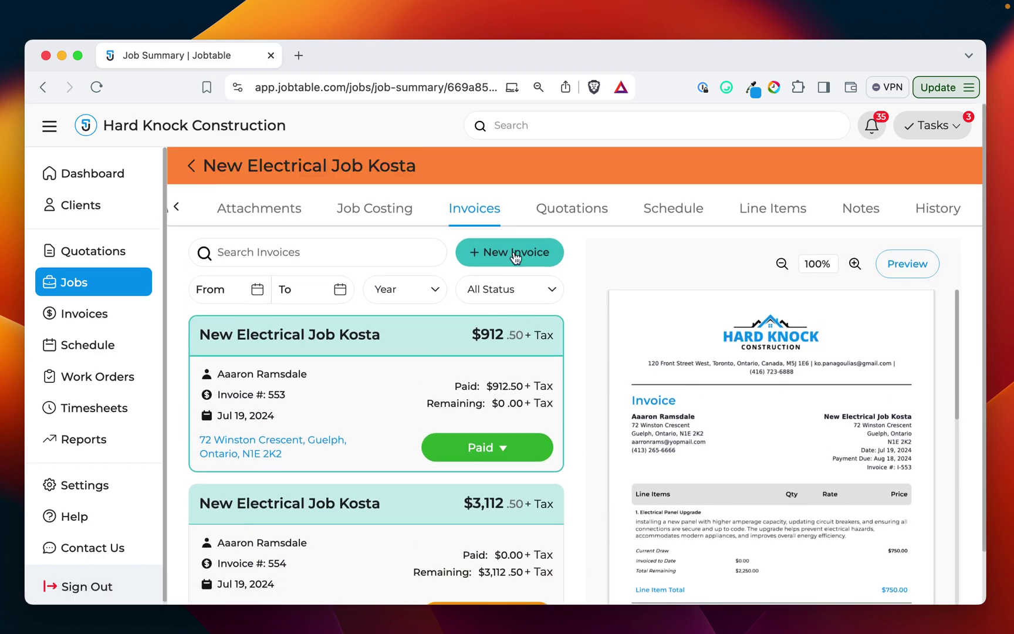
Step: Create a new invoice for the job and choose the Electrical Panel Upgrade line item for it
click(495, 257)
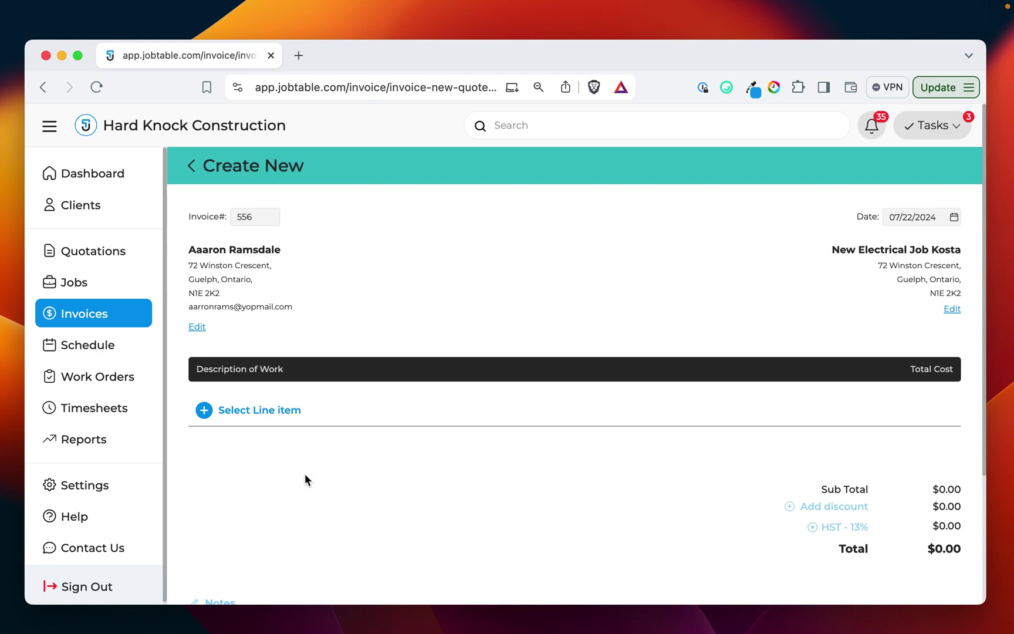
click(236, 419)
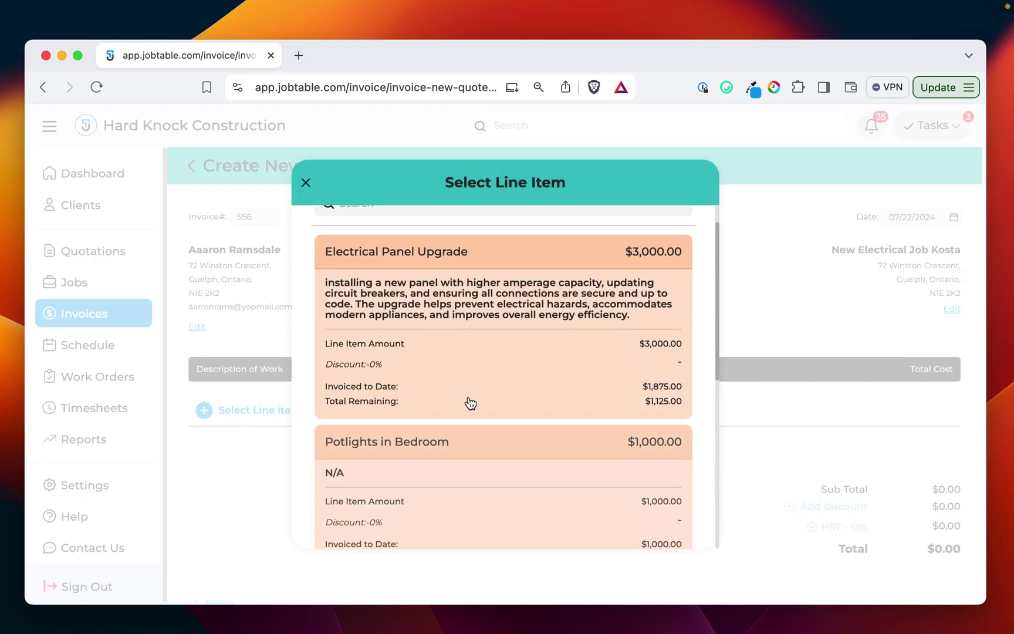
scroll(470, 411, down, 4)
scroll(470, 421, up, 3)
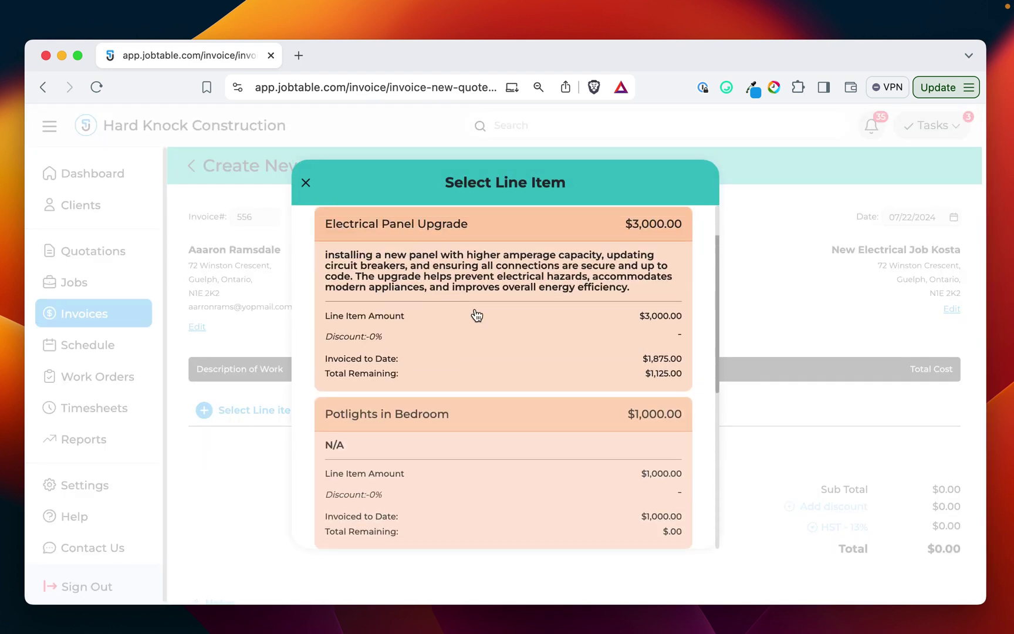
click(478, 289)
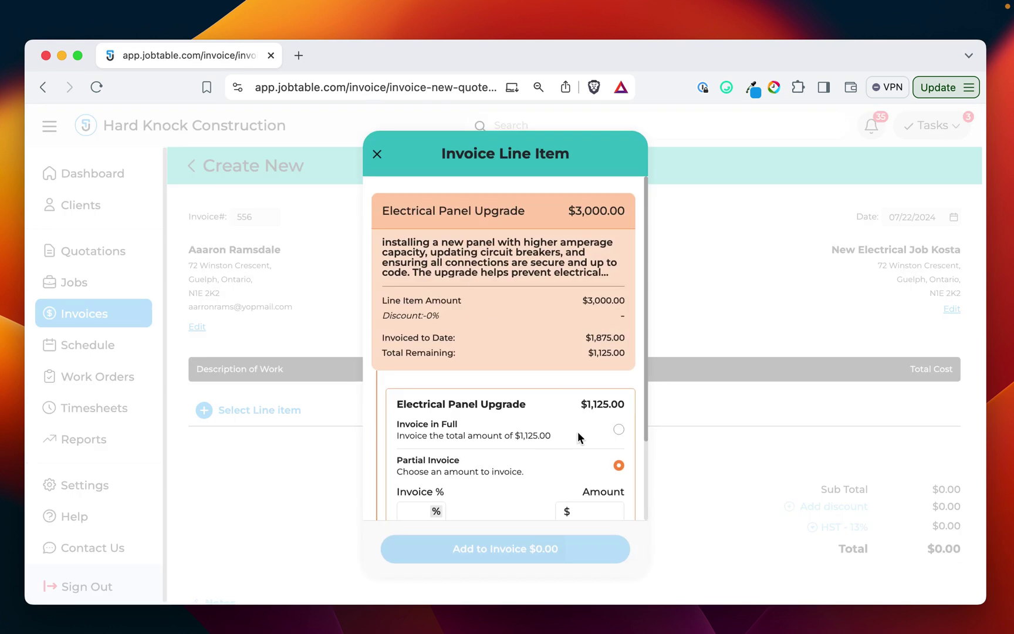
Step: Invoice the remaining Electrical Panel Upgrade amount in full and add the line item to the invoice
scroll(550, 418, down, 1)
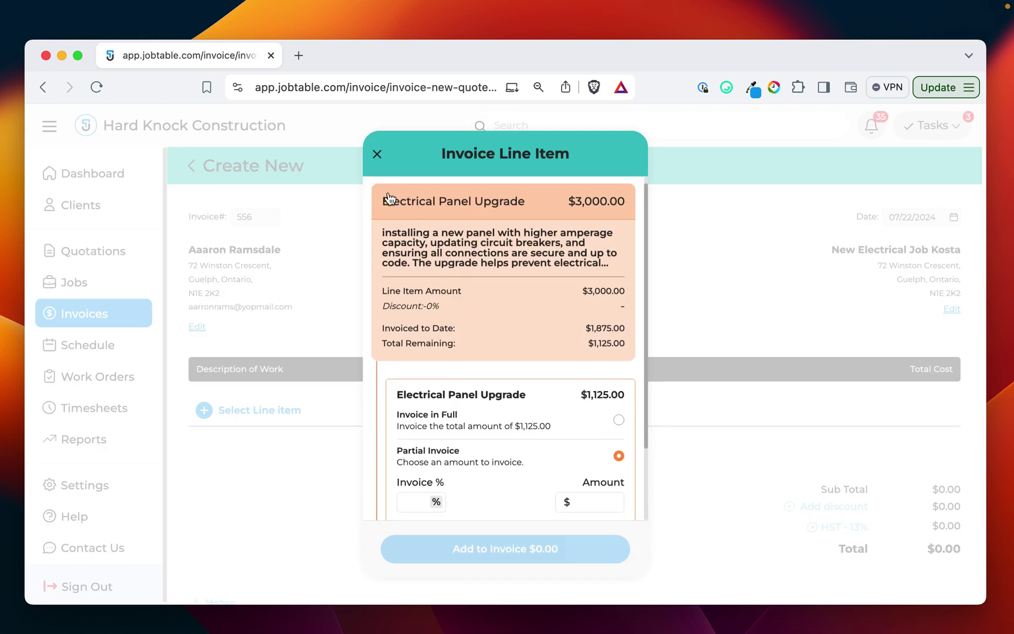
drag(585, 397, 631, 394)
scroll(587, 466, down, 2)
click(619, 390)
click(572, 551)
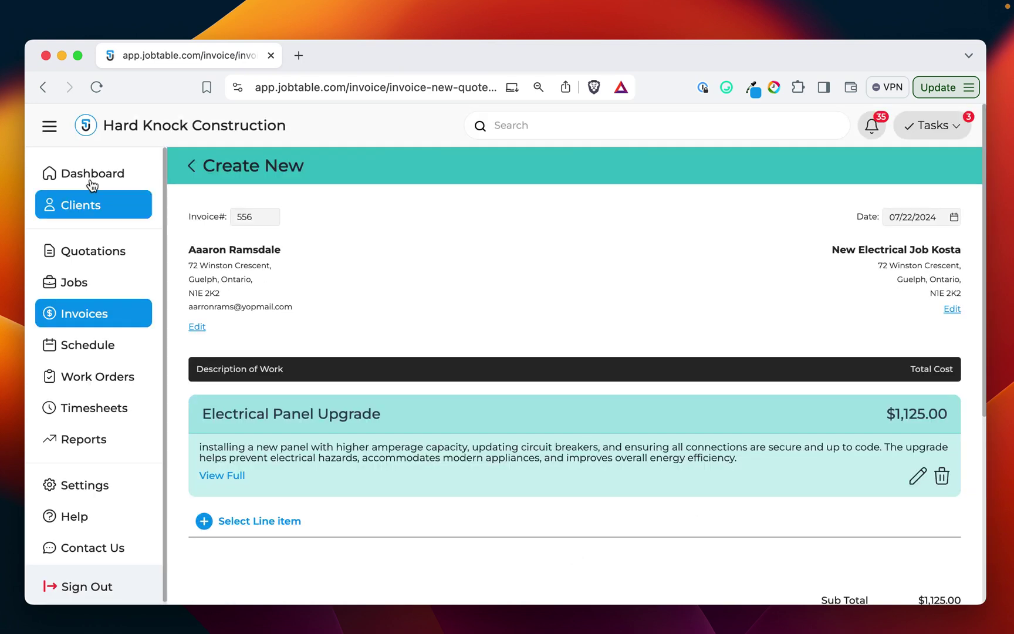
Step: Check the invoice totals, save the invoice and finalize it from its preview with the first additional option
scroll(437, 396, down, 5)
scroll(435, 404, up, 5)
scroll(434, 402, down, 5)
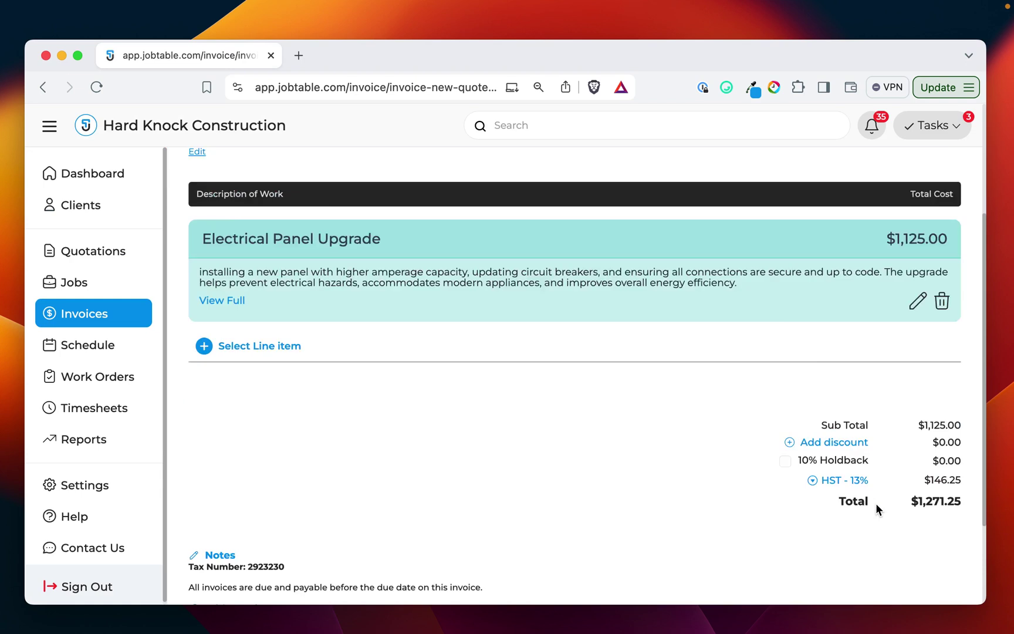
click(921, 567)
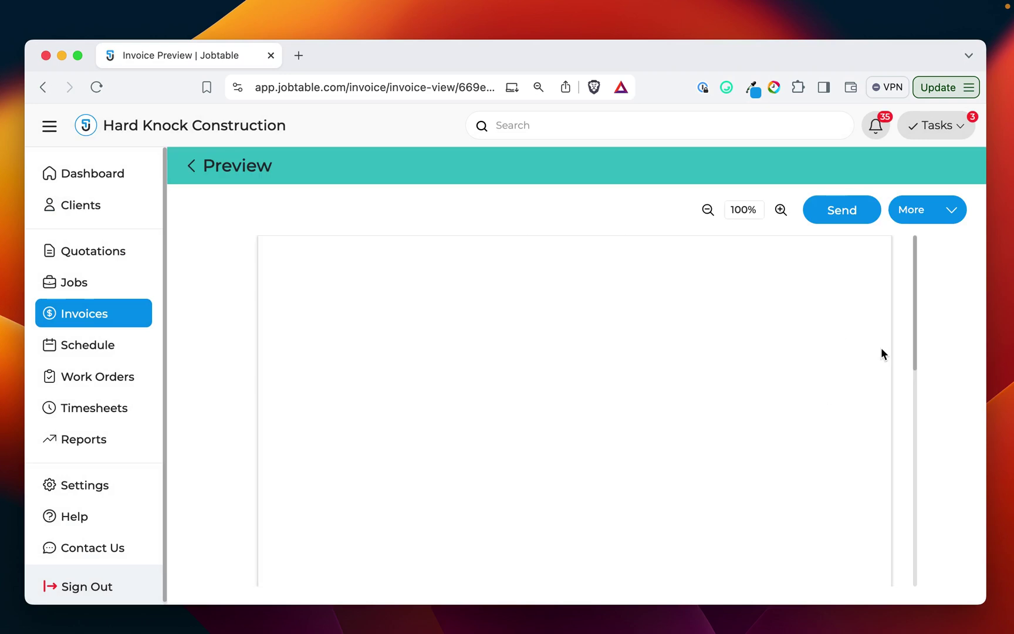
click(916, 210)
click(919, 239)
click(553, 411)
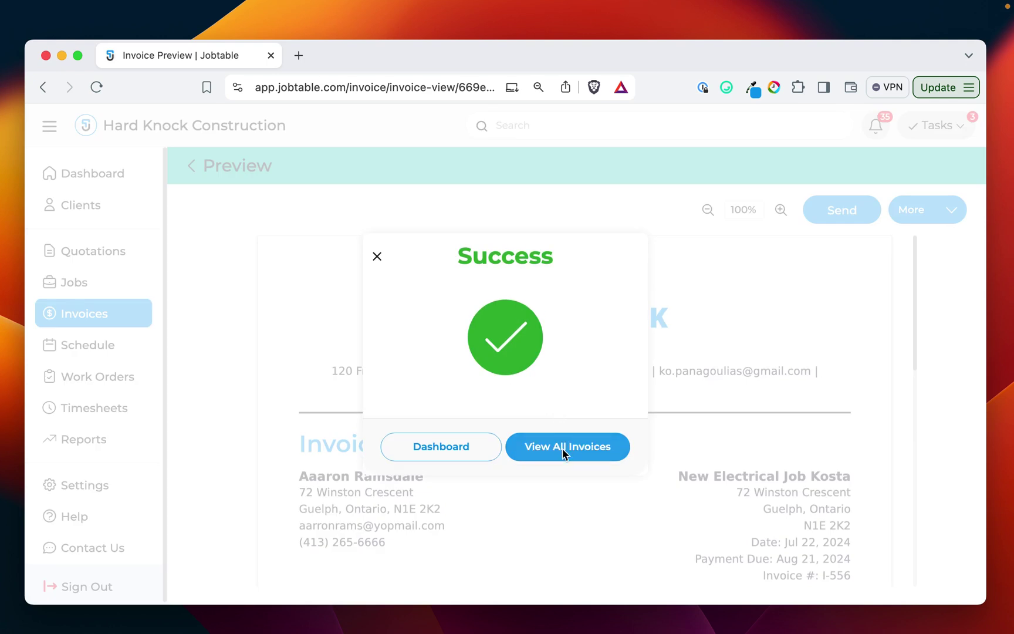
Step: Return to the job's invoices and find the new $1,125 invoice, reducing the page zoom to 80%
click(562, 446)
scroll(343, 352, down, 5)
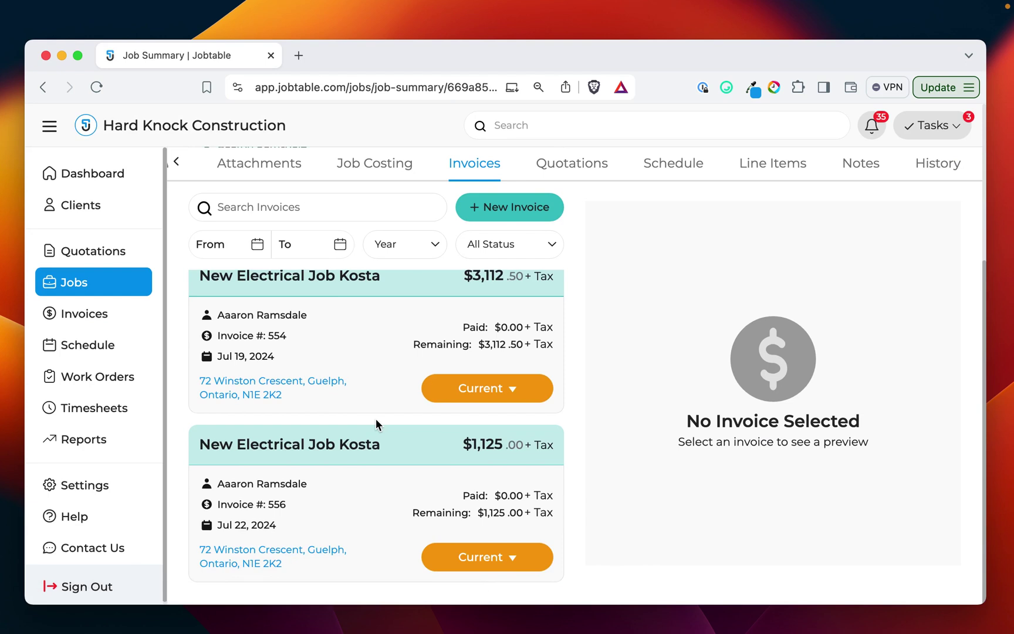
key(super+minus)
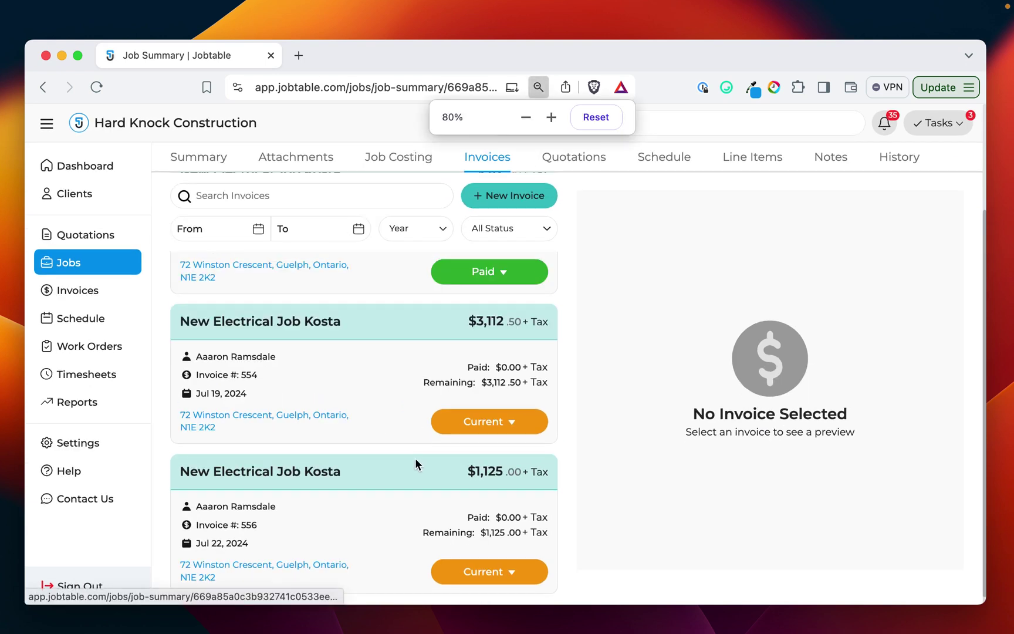
Step: Preview the job's paid $912.50 invoice and the original quotation among the job's quotations
scroll(385, 499, up, 5)
click(407, 350)
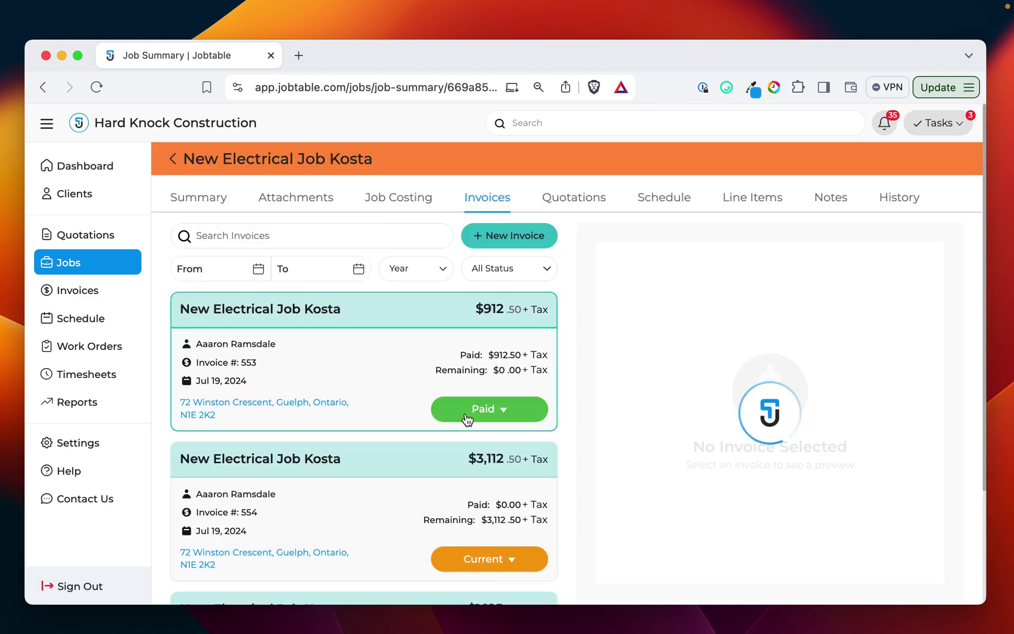
click(553, 202)
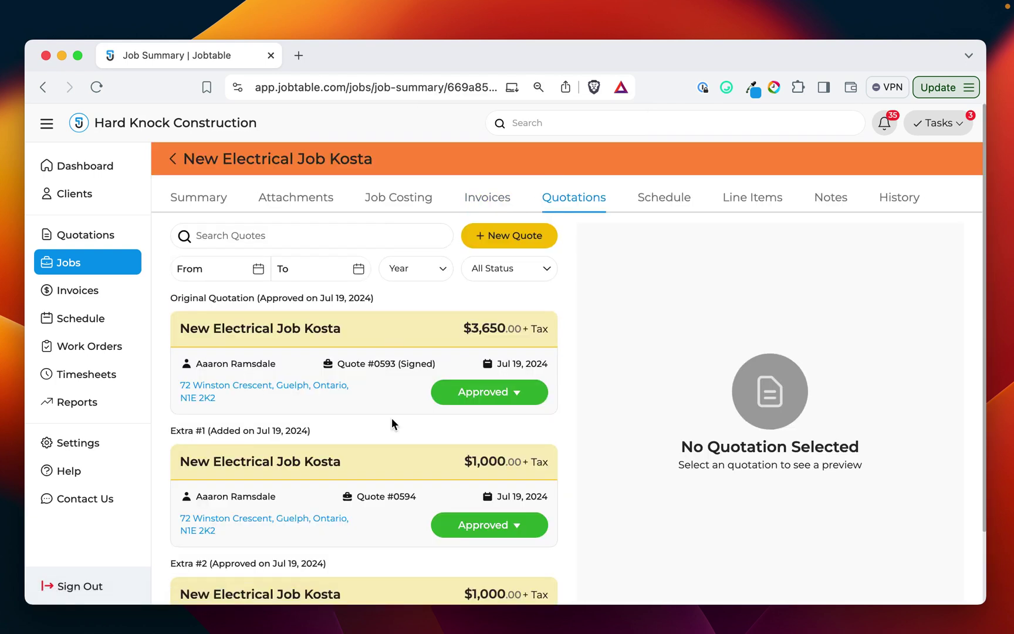
scroll(391, 420, down, 1)
scroll(391, 422, down, 3)
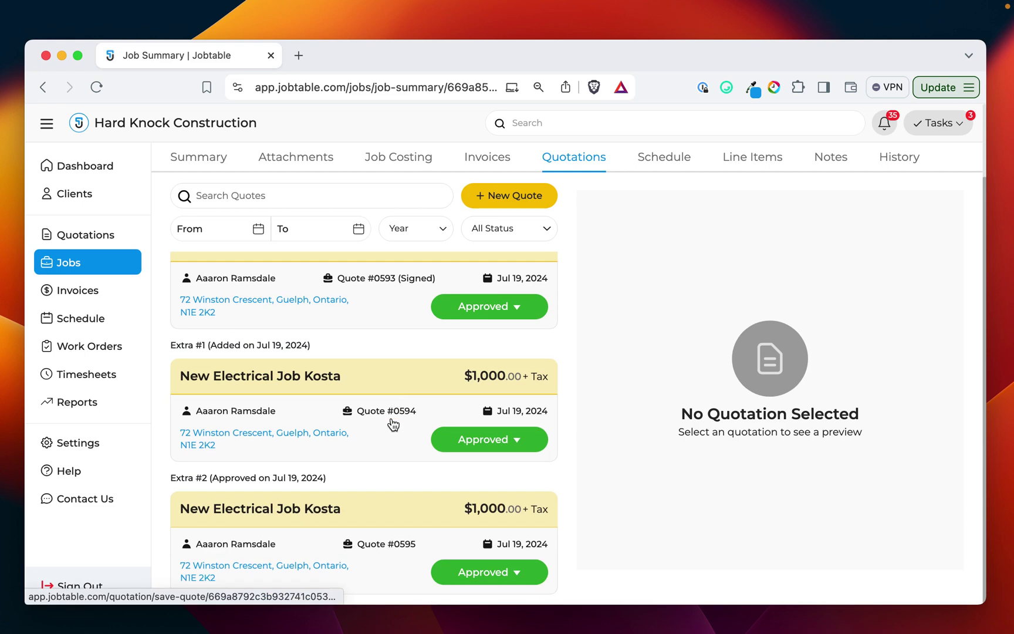
scroll(392, 432, up, 3)
click(355, 339)
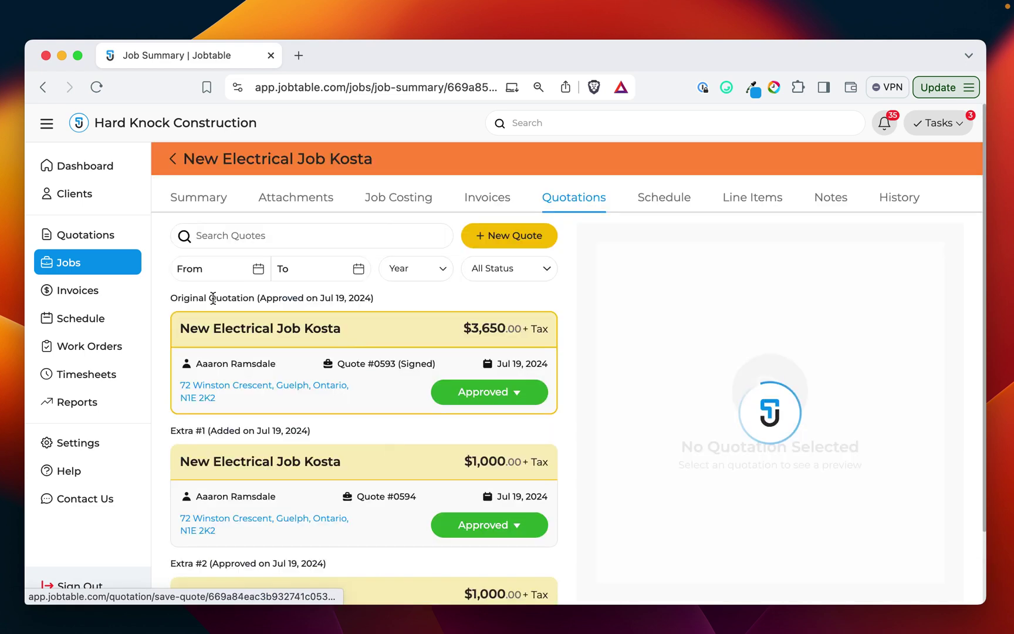
Step: Examine the labels and approval dates of the job's original quotation and its extras
drag(200, 297, 374, 297)
drag(189, 430, 251, 430)
scroll(270, 428, down, 3)
drag(171, 478, 312, 500)
scroll(311, 499, up, 3)
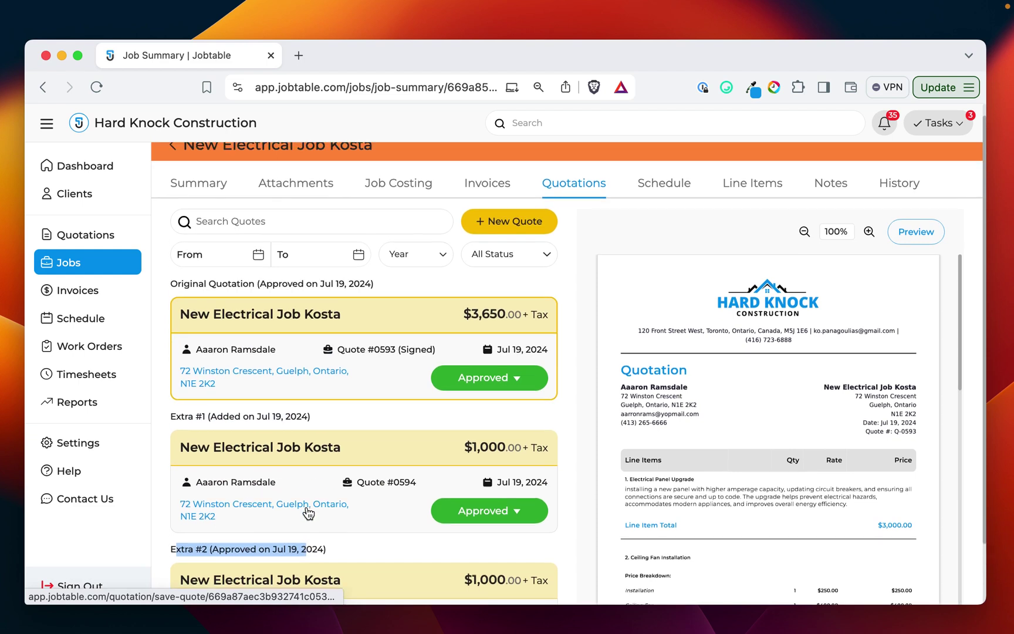
scroll(307, 507, down, 3)
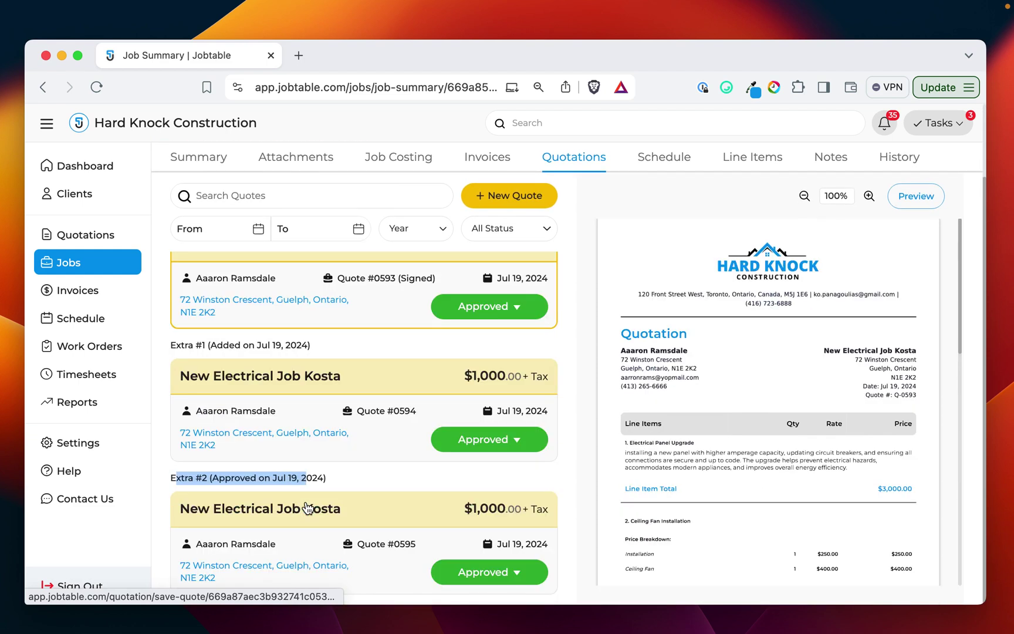
scroll(352, 458, up, 3)
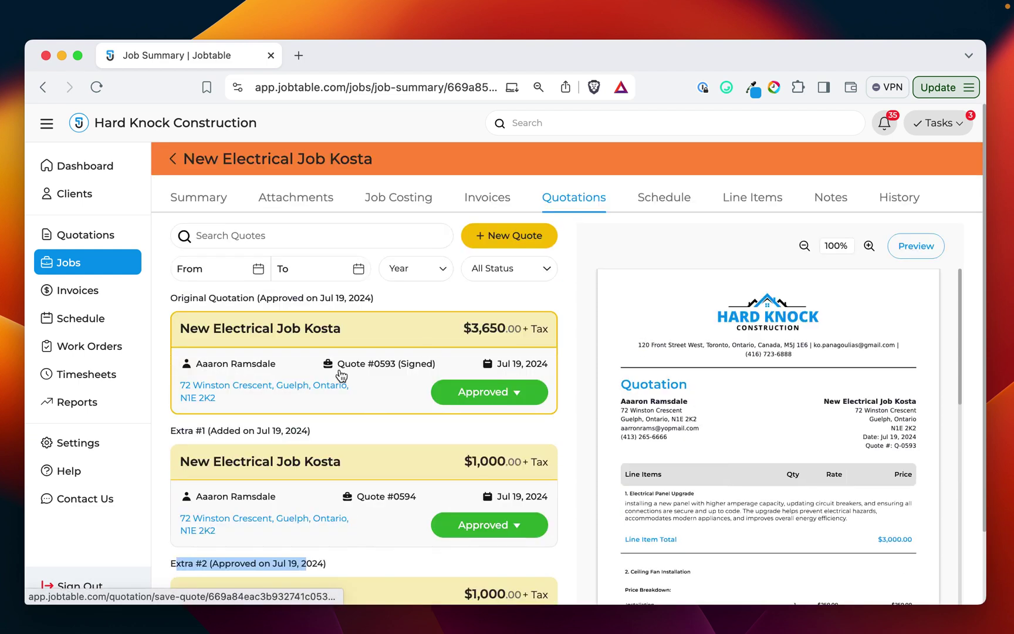
click(511, 302)
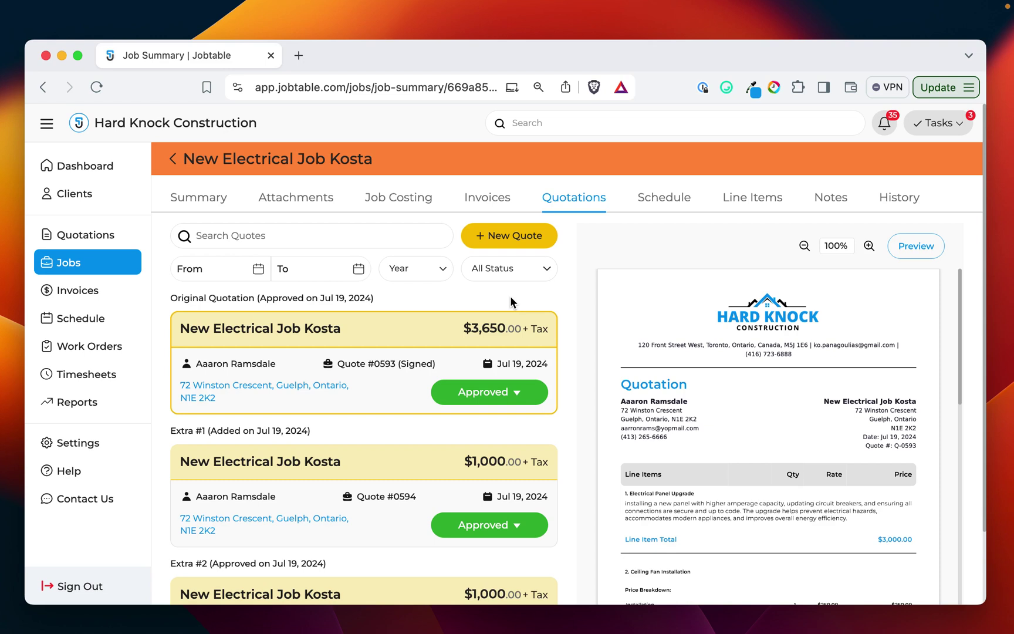
Step: Start a new quotation for the job with a line item labelled New Bathroom Potlights
drag(373, 162, 181, 159)
click(433, 169)
click(490, 237)
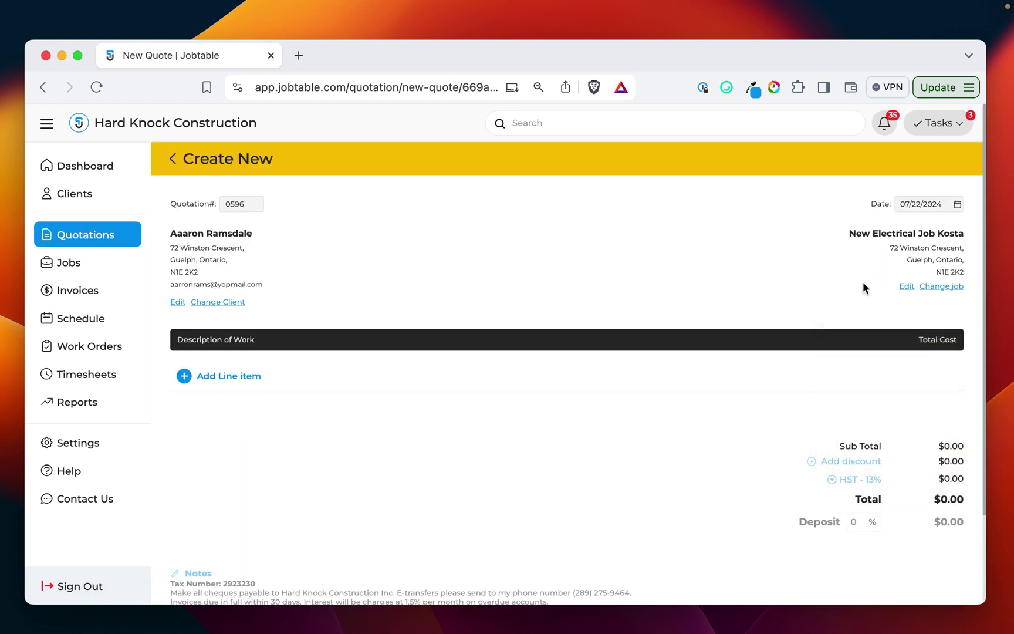
click(188, 381)
click(417, 245)
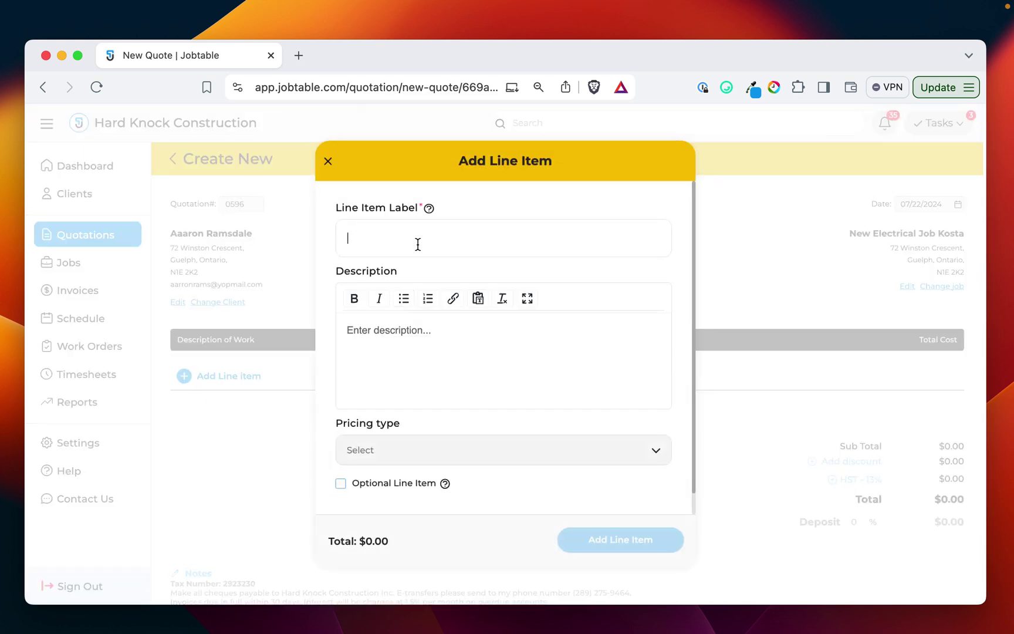
text(New Bathroom Po)
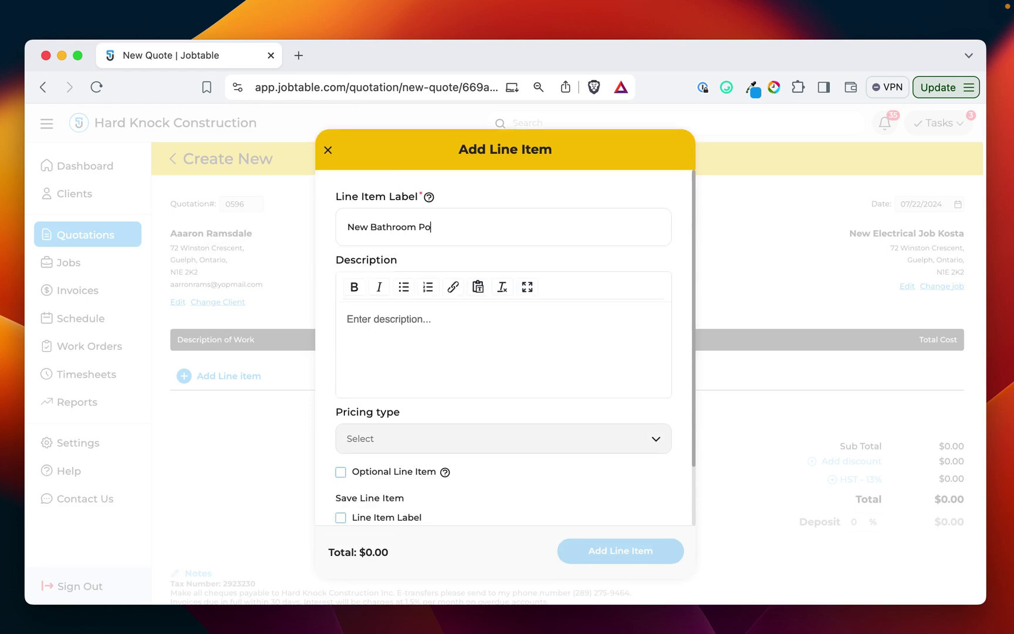
text(tlights)
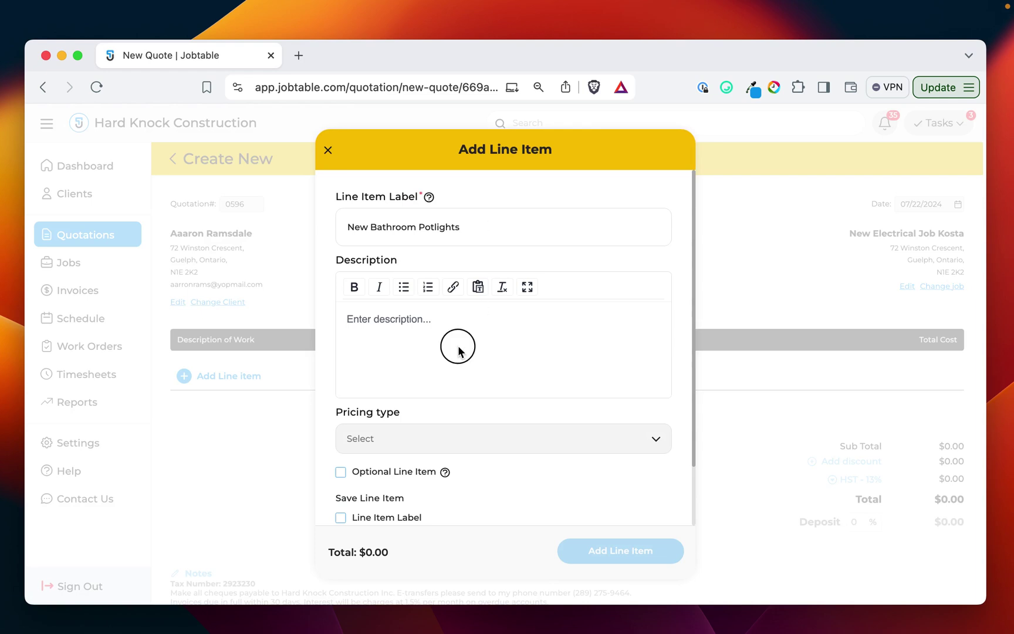
Step: Price the line item as Cost only at $2,000 and add it to the quotation
scroll(439, 372, down, 1)
click(411, 410)
click(361, 358)
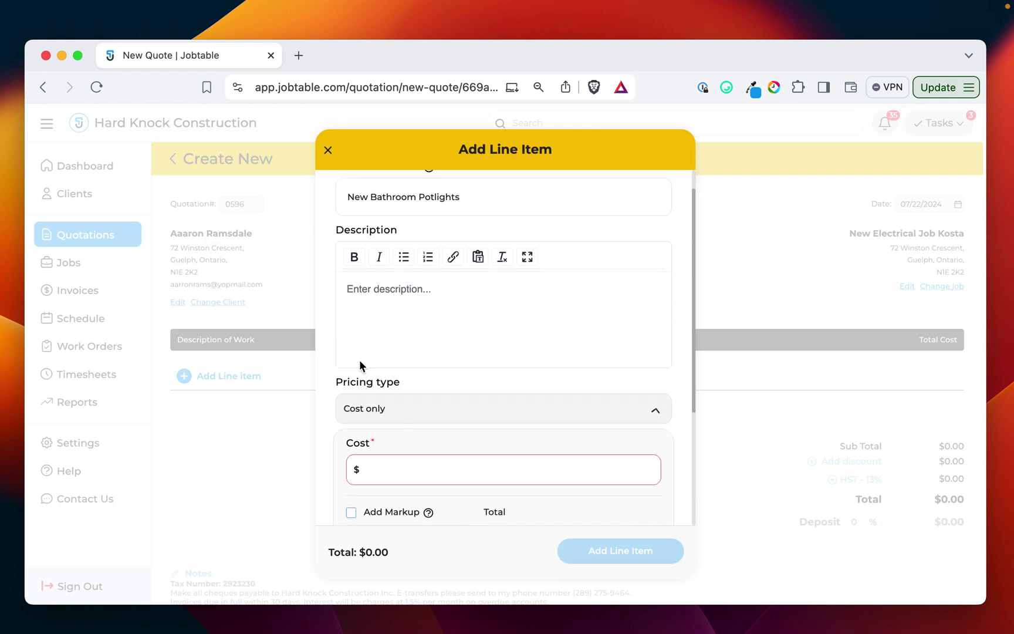
text(2000)
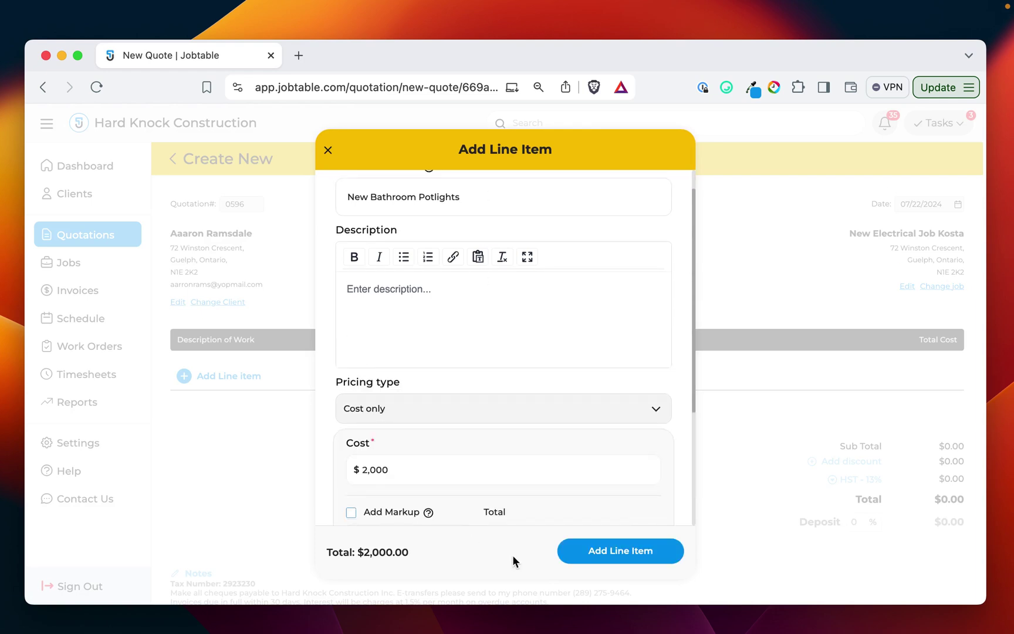
click(604, 551)
Step: Save the quotation, create it without sending, and go back to the job
scroll(819, 476, down, 3)
click(924, 574)
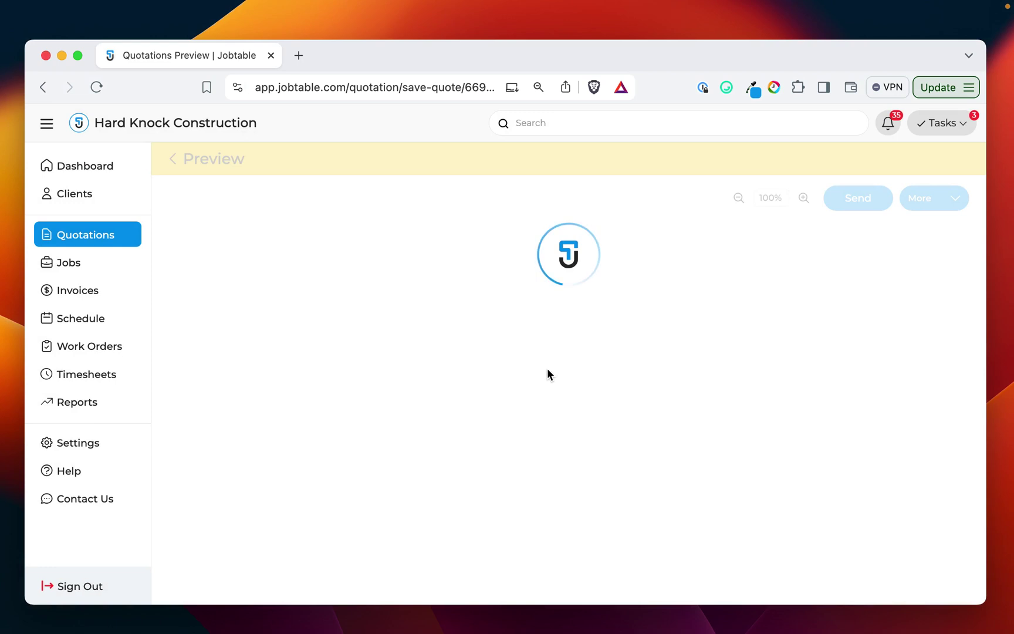
click(952, 199)
click(928, 223)
click(571, 415)
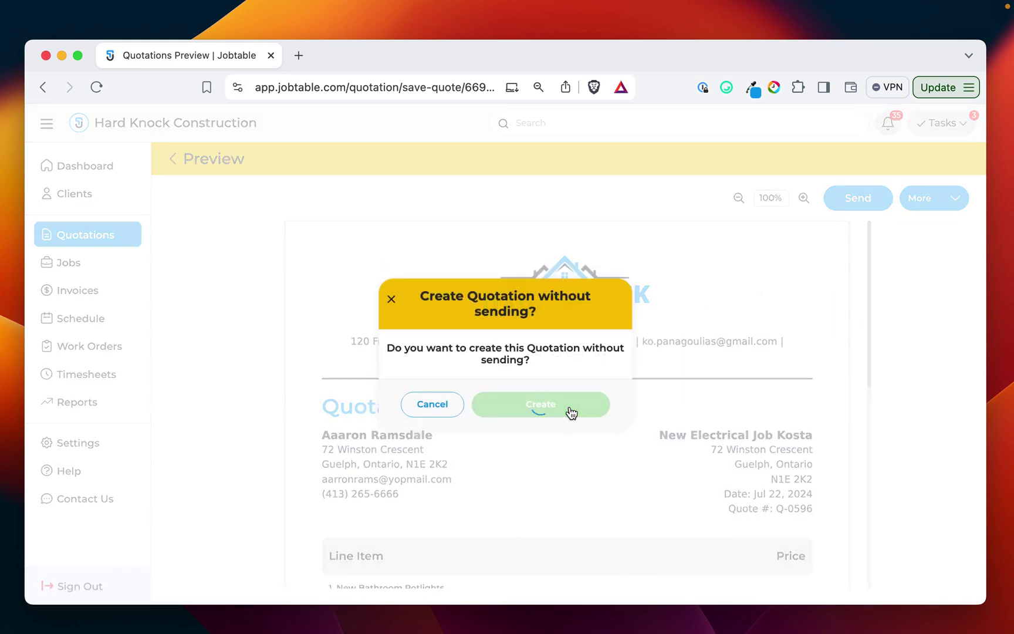
click(564, 437)
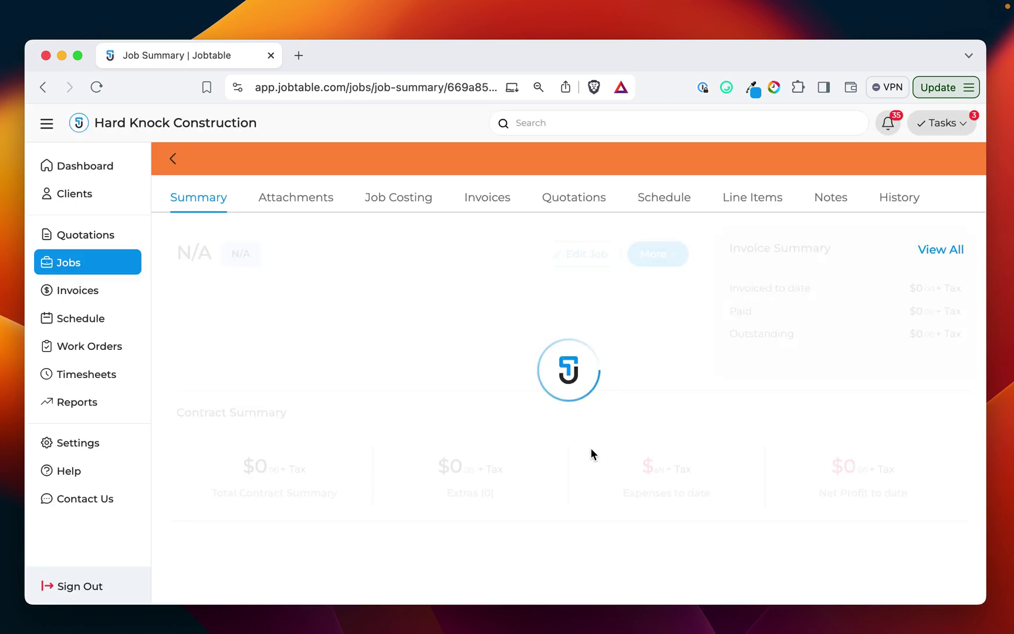
Step: Find the new $2,000 quotation among the job's extras and preview it
click(592, 201)
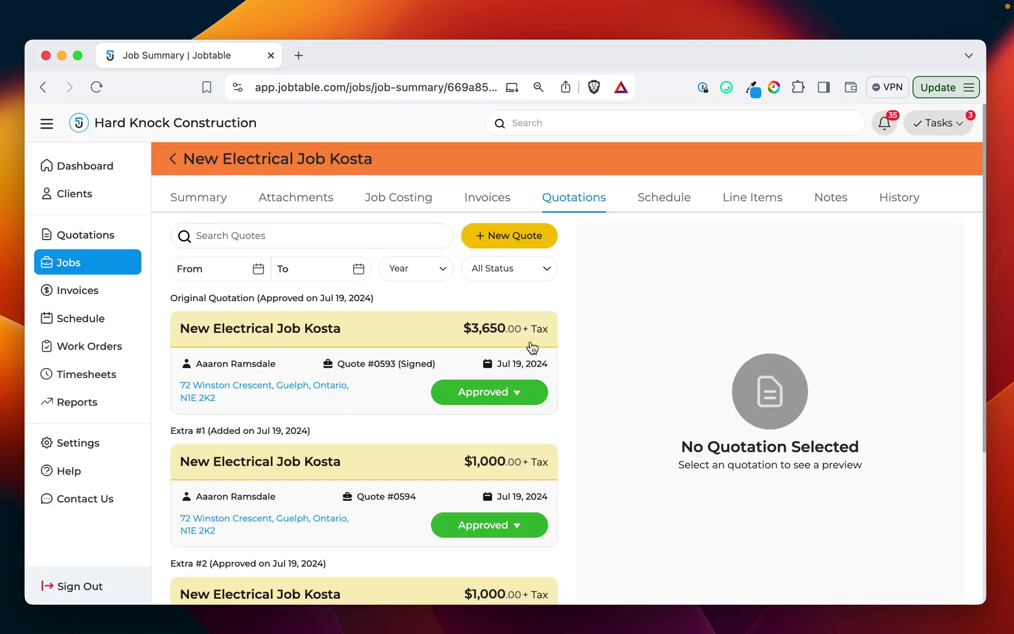
scroll(477, 355, down, 5)
scroll(479, 355, down, 1)
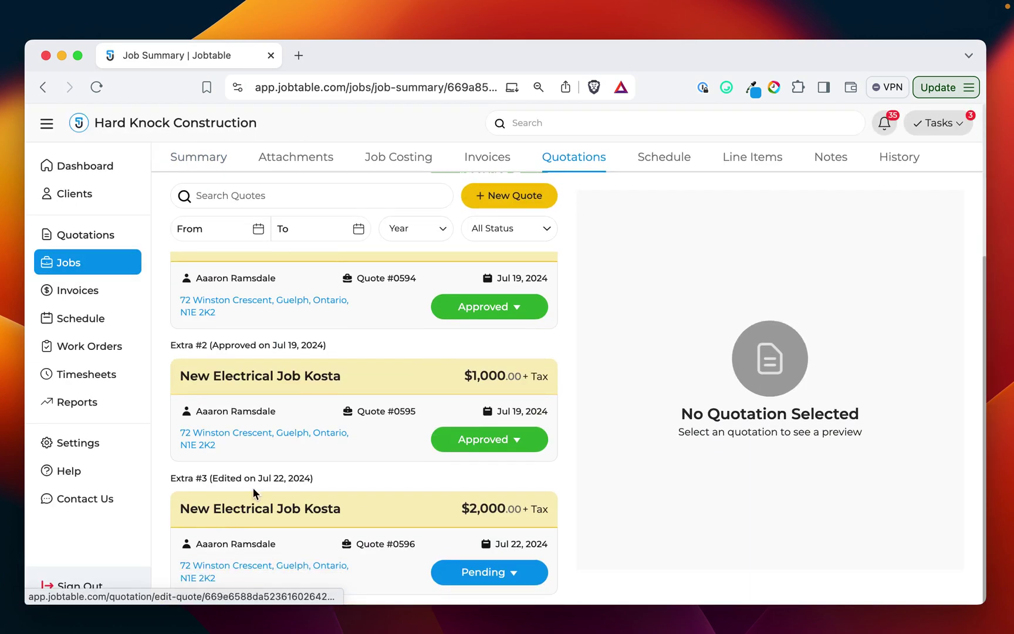
drag(181, 477, 309, 478)
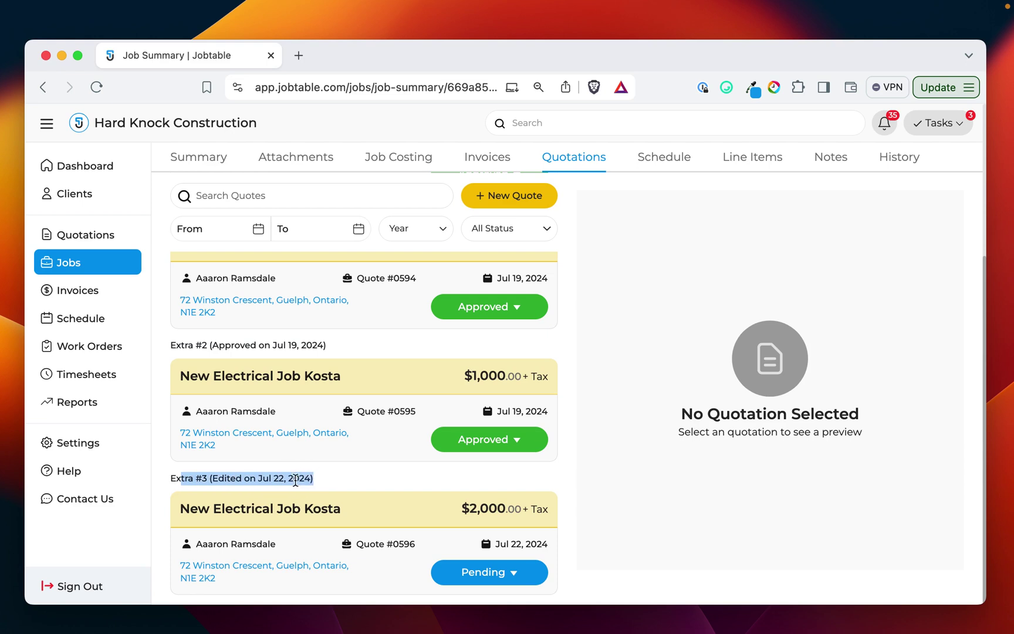
click(291, 479)
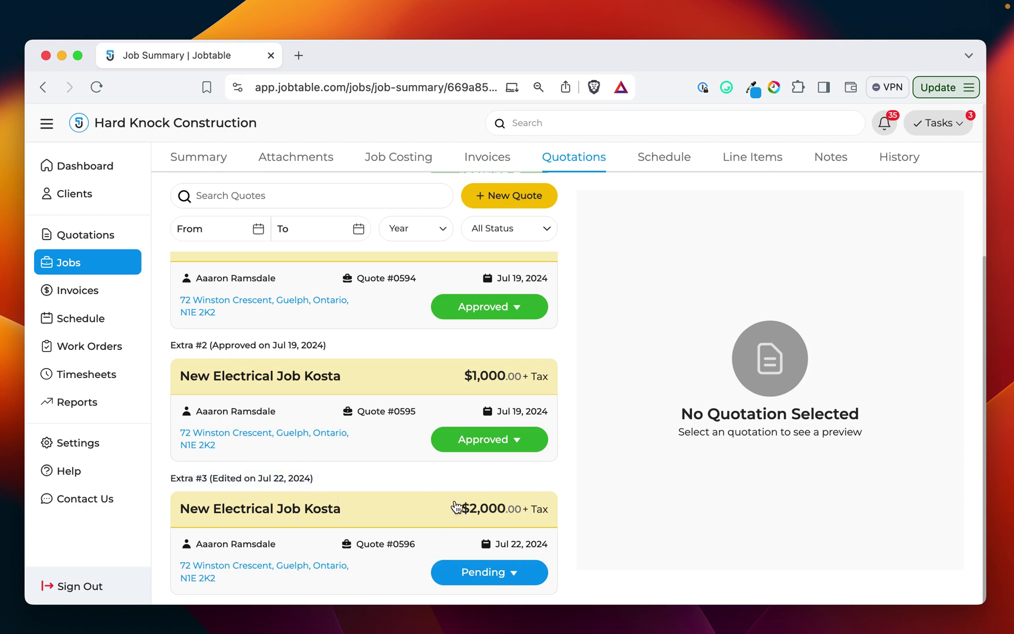
click(416, 535)
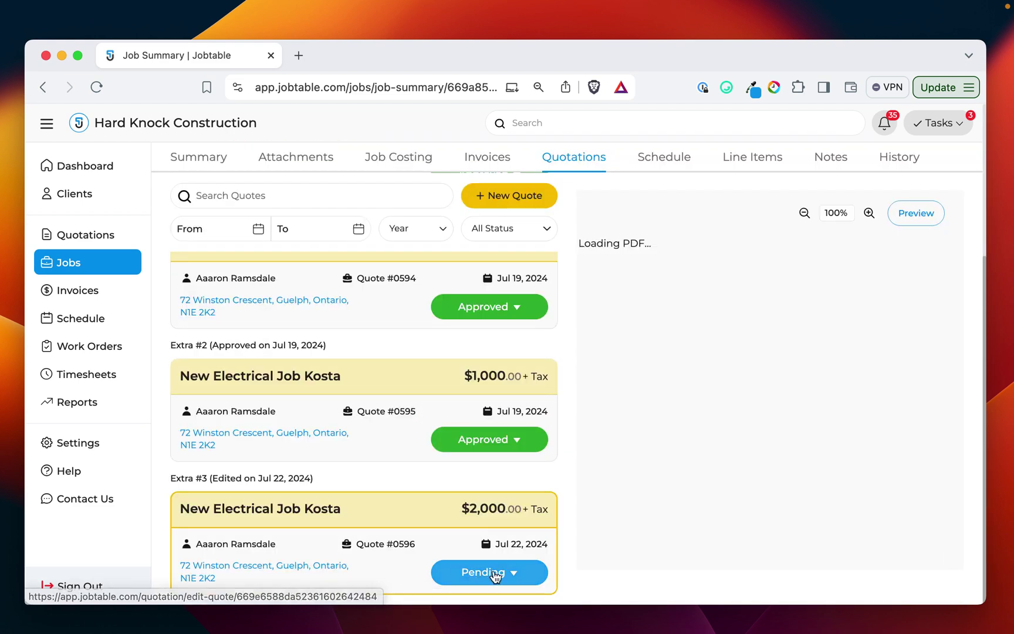
Step: Change the status of the $2,000 Extra #3 quotation to Approved and confirm the change
click(508, 576)
click(492, 463)
click(560, 403)
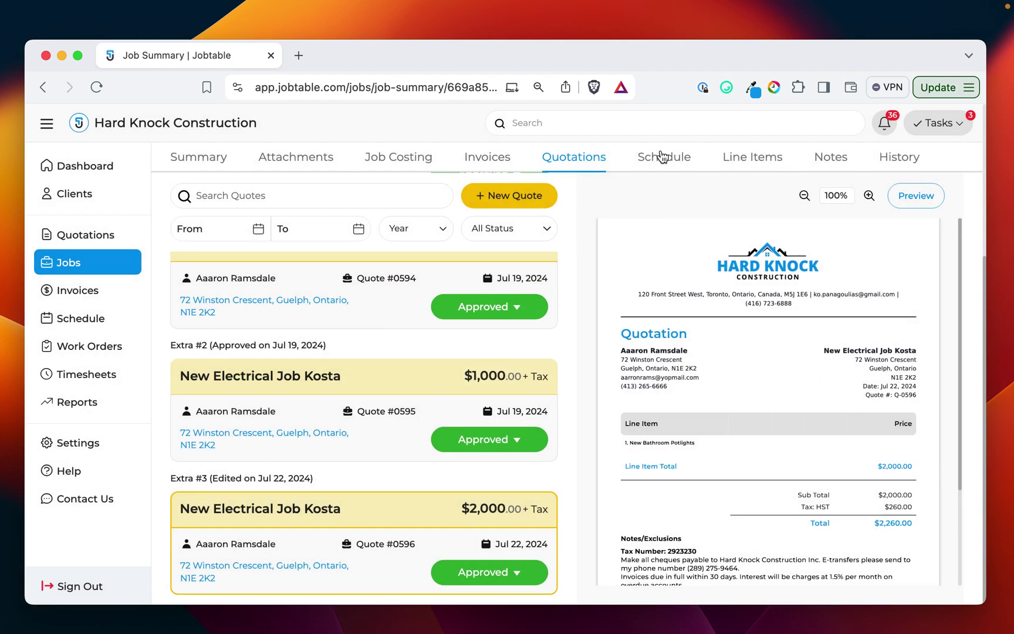
Step: Locate the New Bathroom Potlights extra and its approval date in the job's line items
click(745, 200)
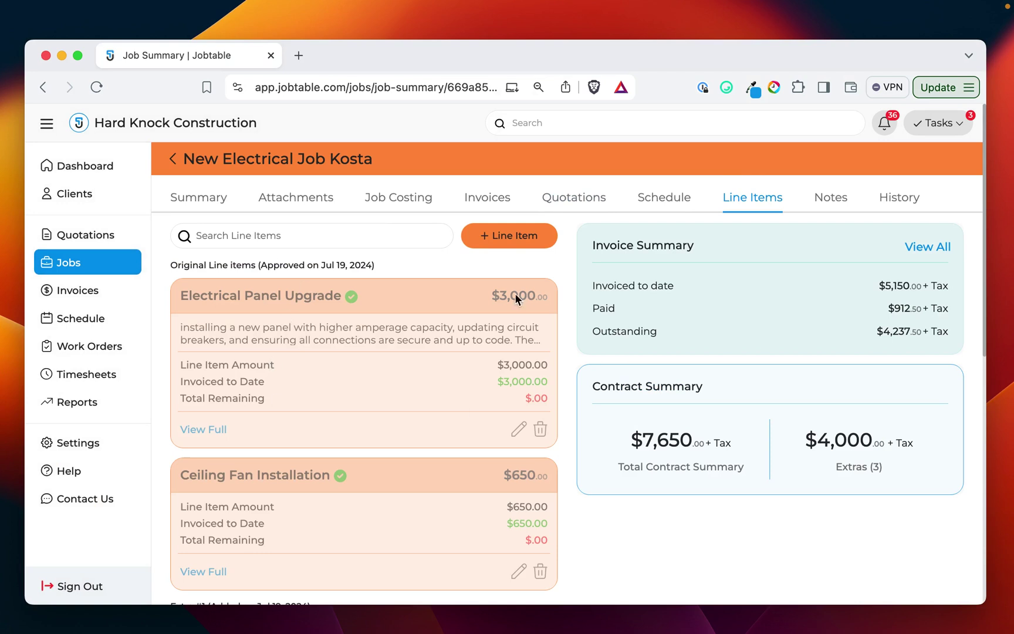
scroll(373, 359, down, 1)
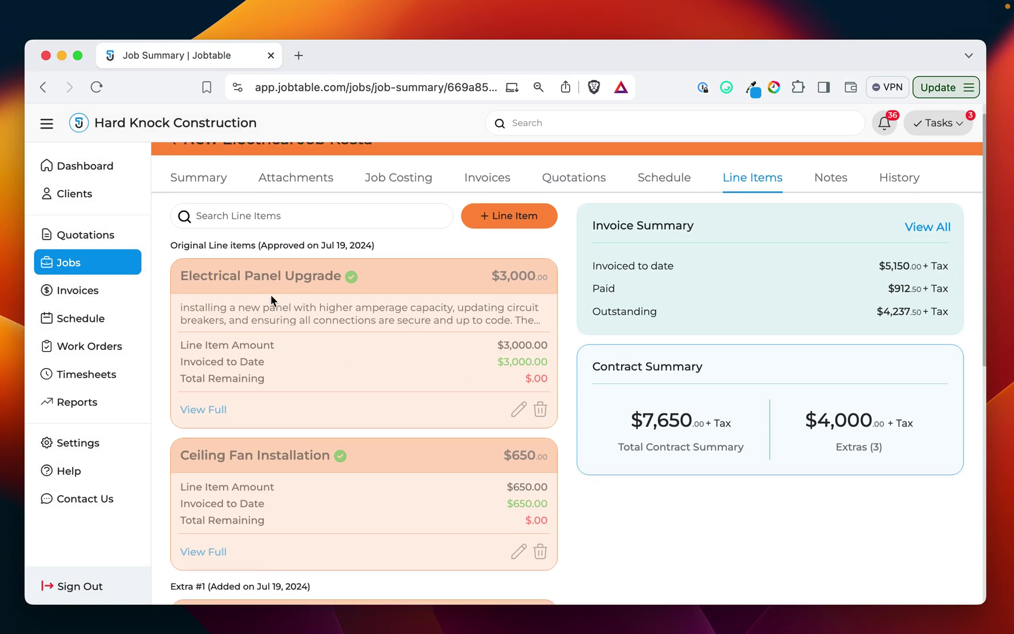
scroll(306, 290, down, 10)
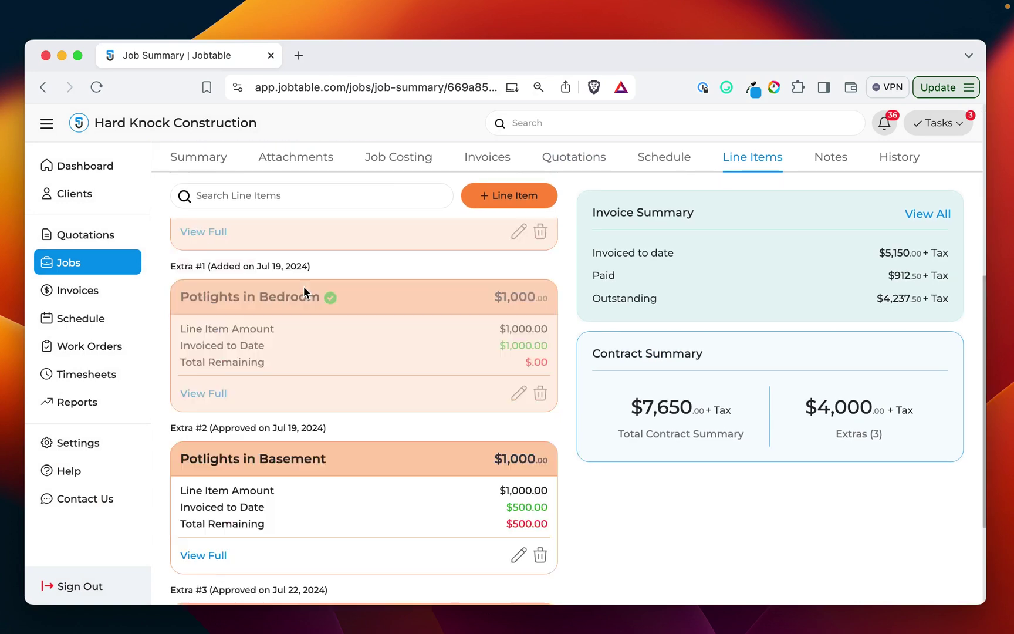
scroll(304, 291, down, 1)
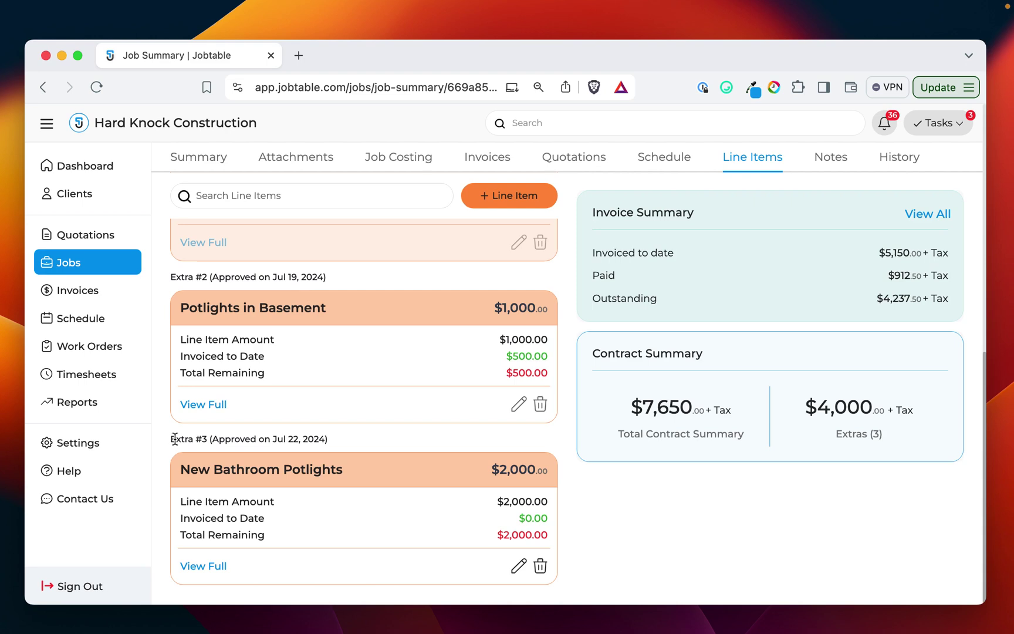
drag(172, 439, 329, 439)
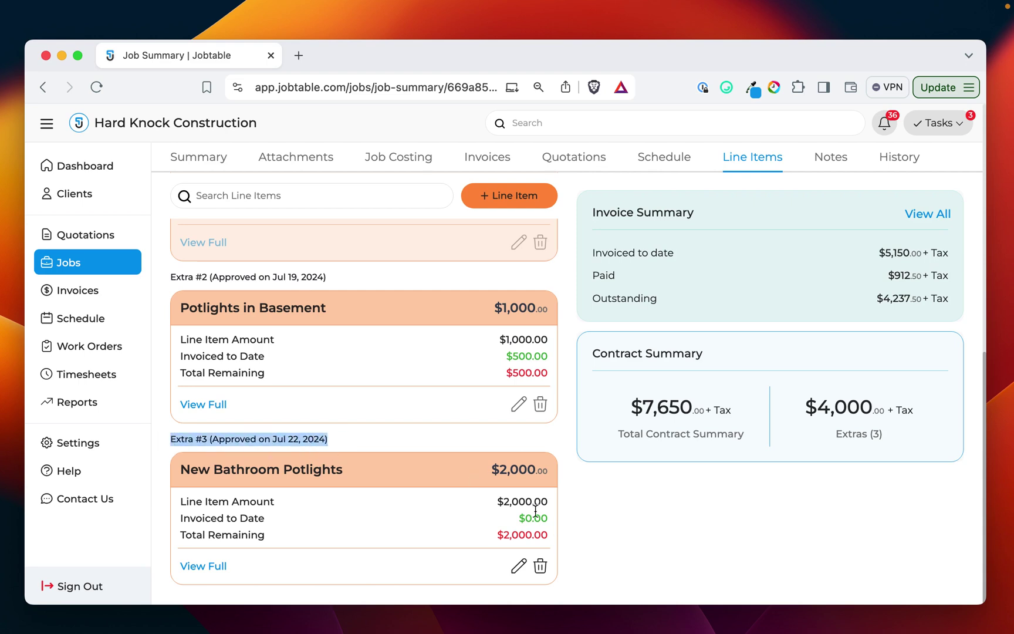
click(227, 444)
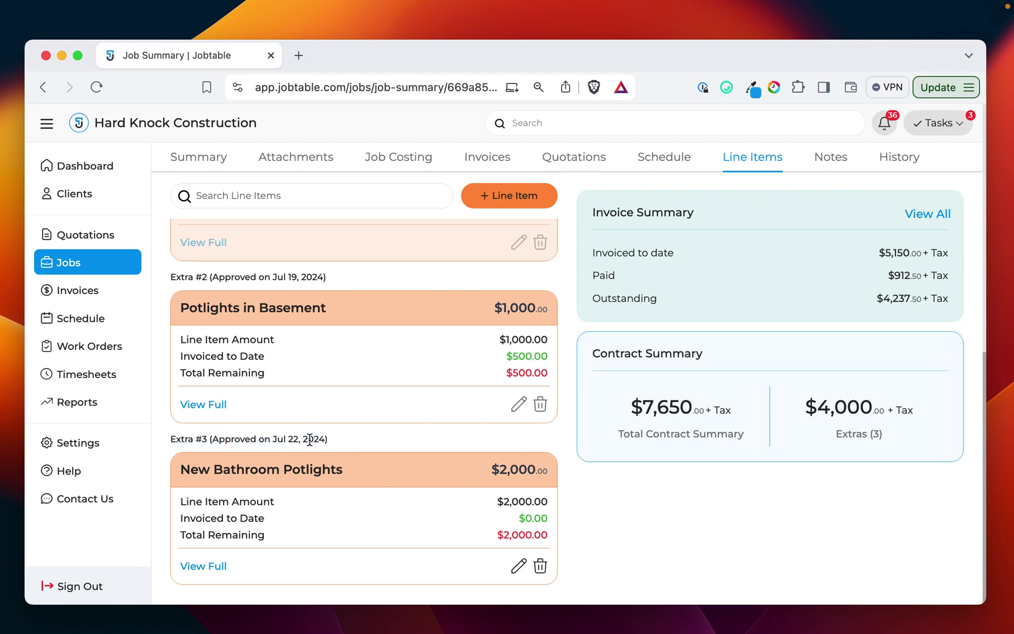
Step: Compare the invoiced and remaining amounts of the job's original line items and extras
scroll(471, 518, up, 10)
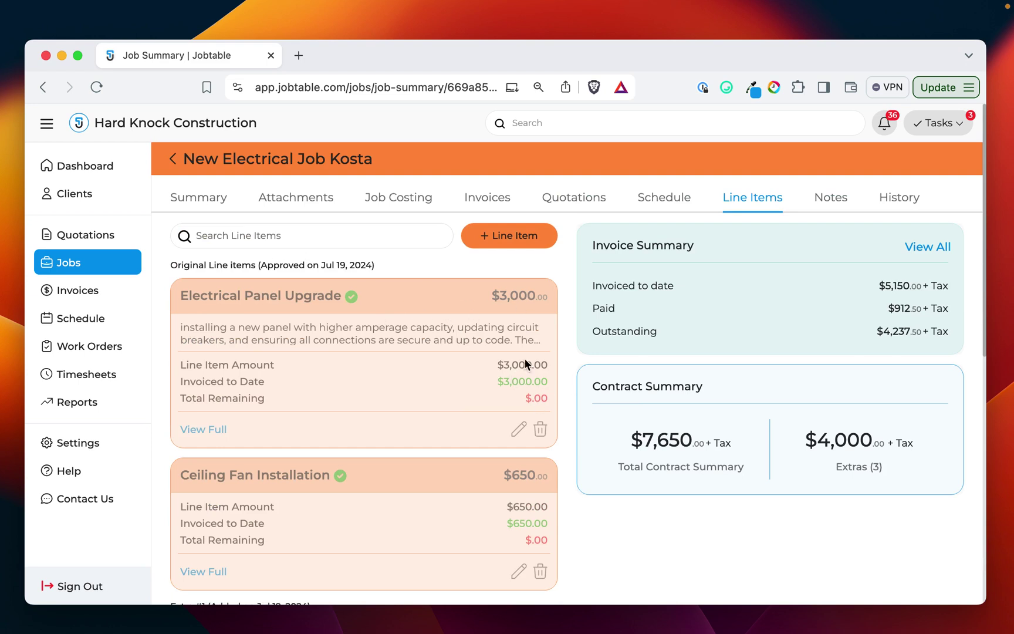
scroll(528, 406, down, 5)
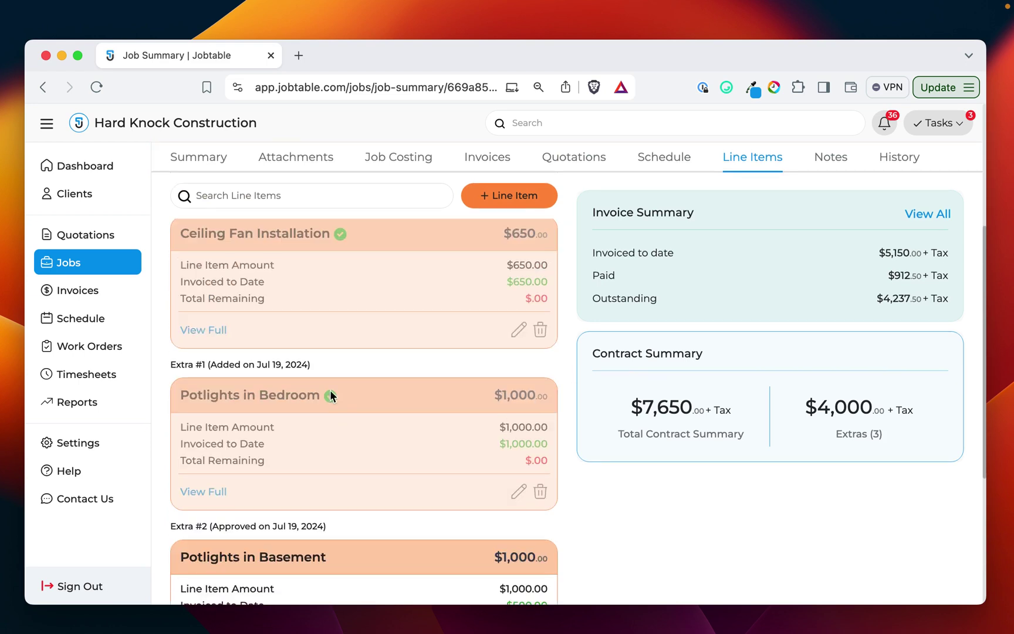
scroll(382, 380, up, 2)
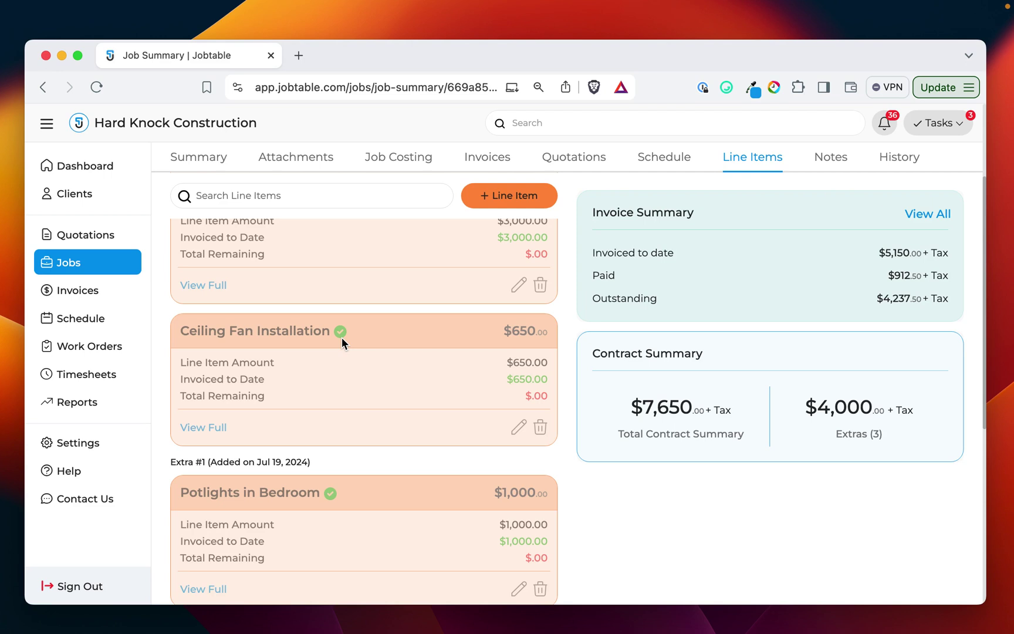
scroll(376, 364, down, 1)
scroll(298, 344, down, 5)
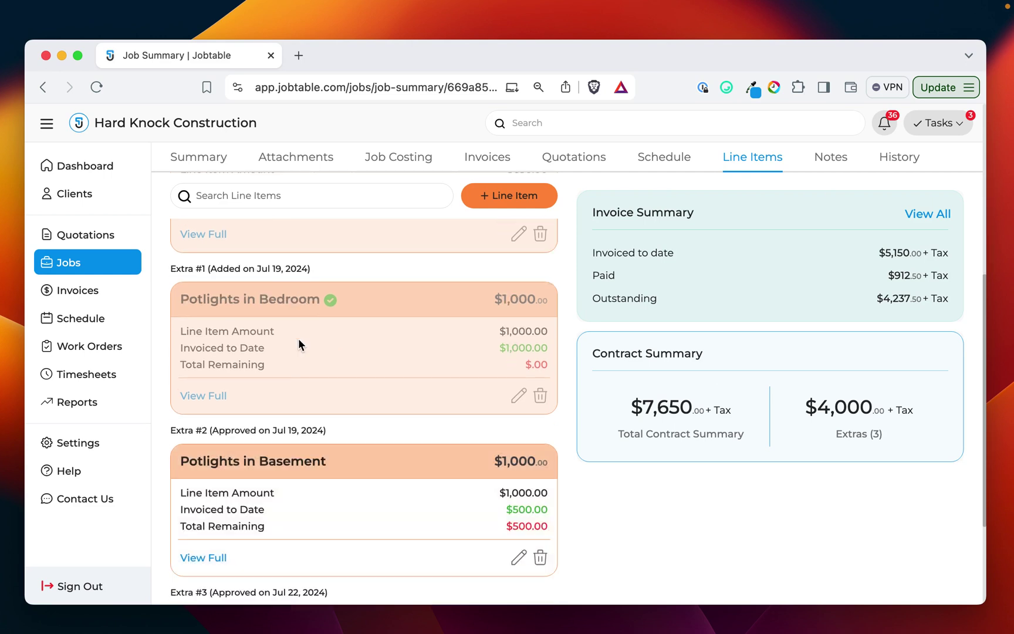
scroll(298, 339, down, 3)
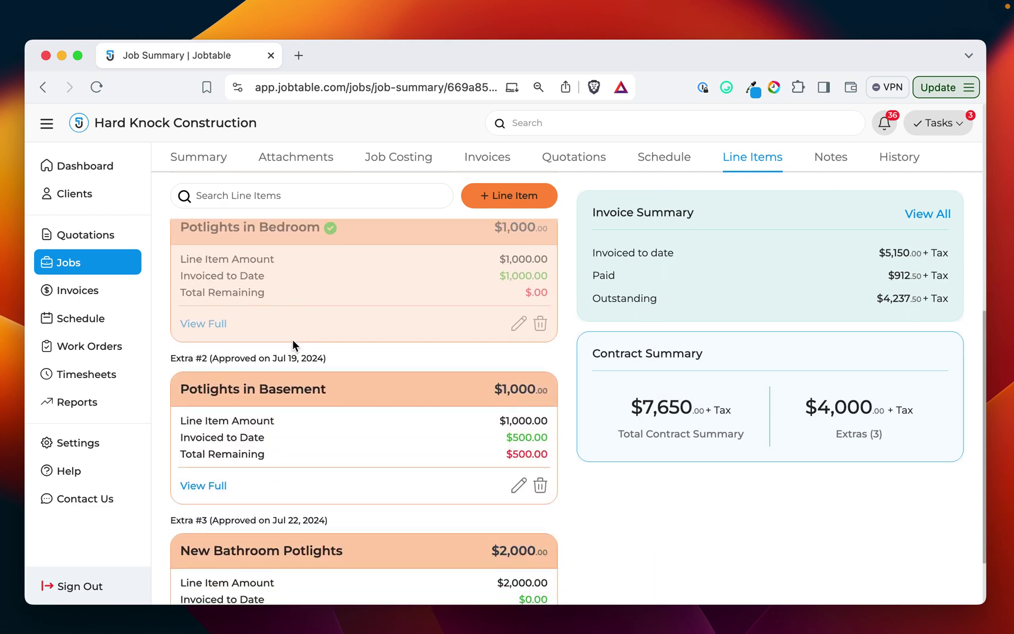
scroll(292, 340, down, 1)
drag(174, 277, 234, 279)
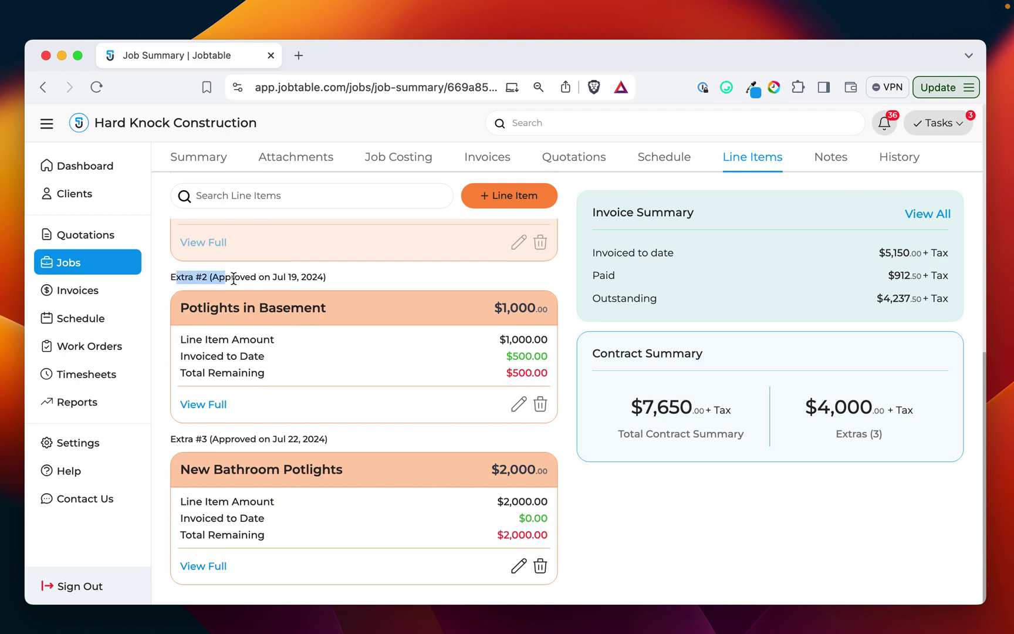
Step: Start a new line item for the job and label it "Potlights for Basement"
drag(181, 439, 256, 439)
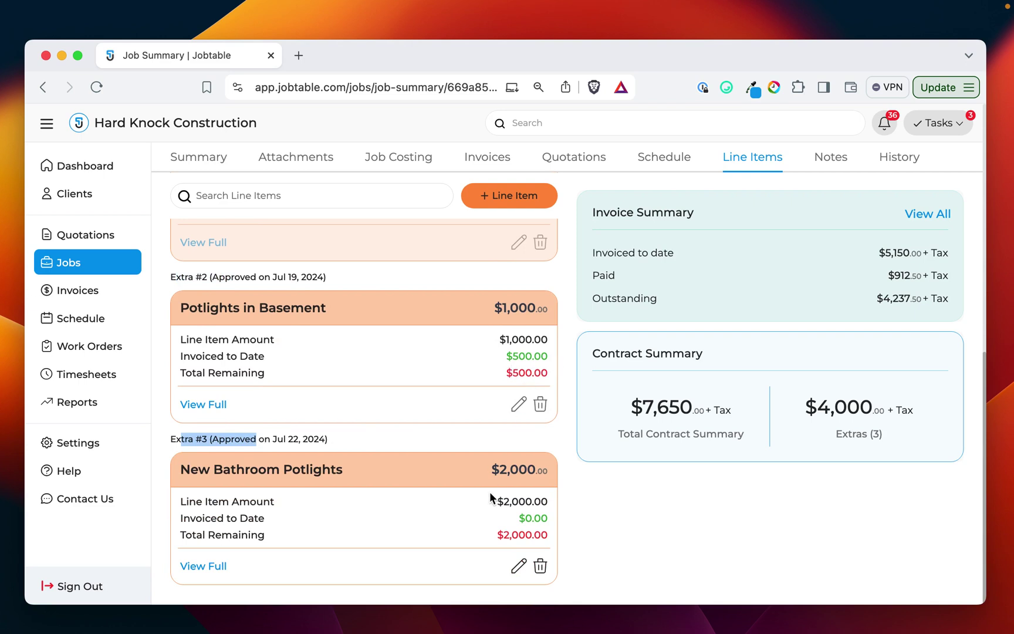
scroll(485, 481, up, 10)
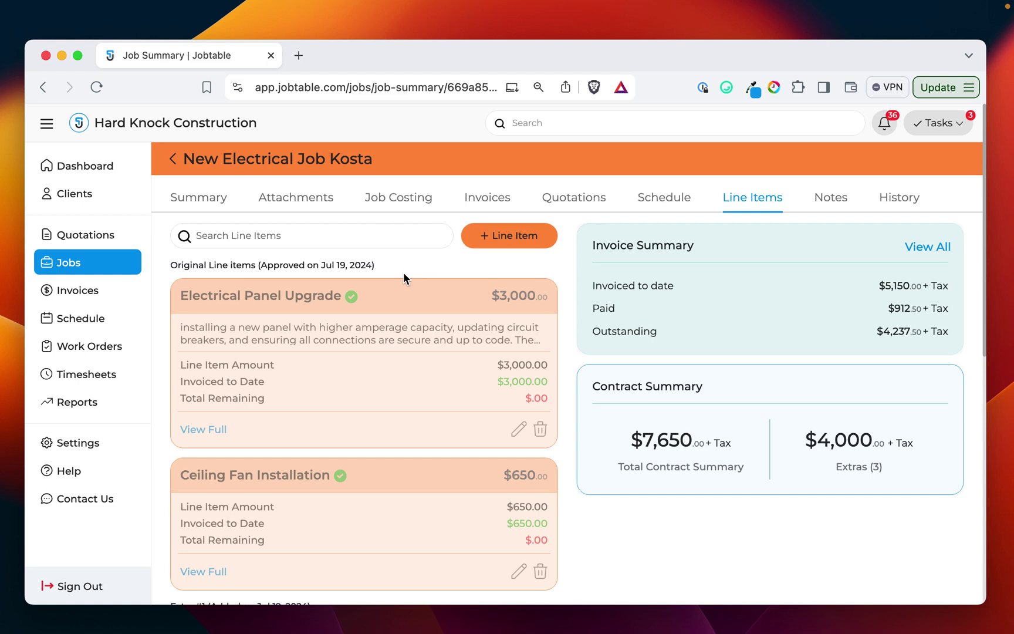
click(514, 238)
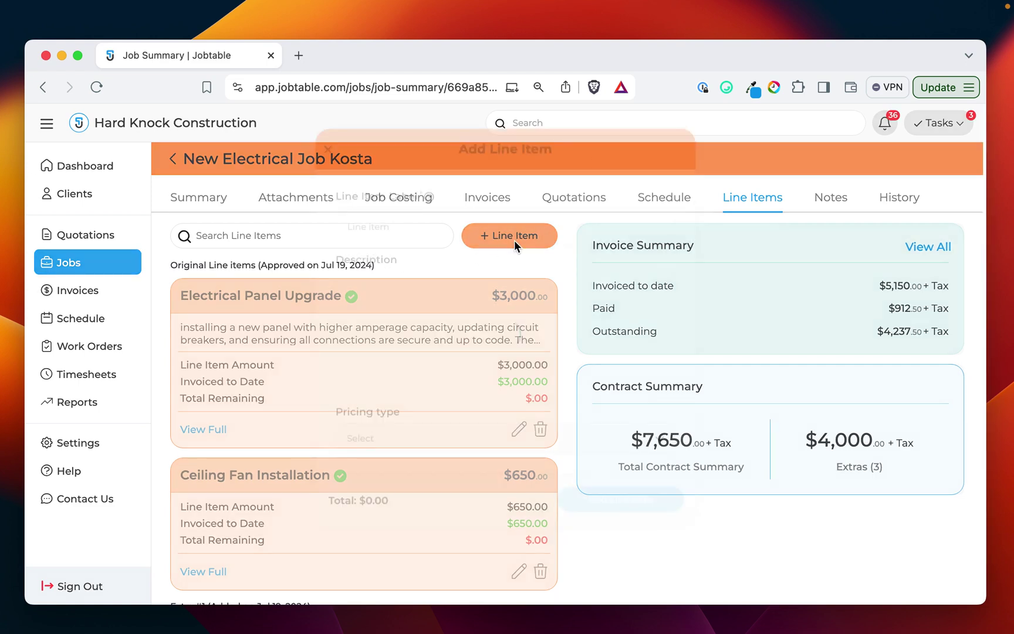
click(398, 248)
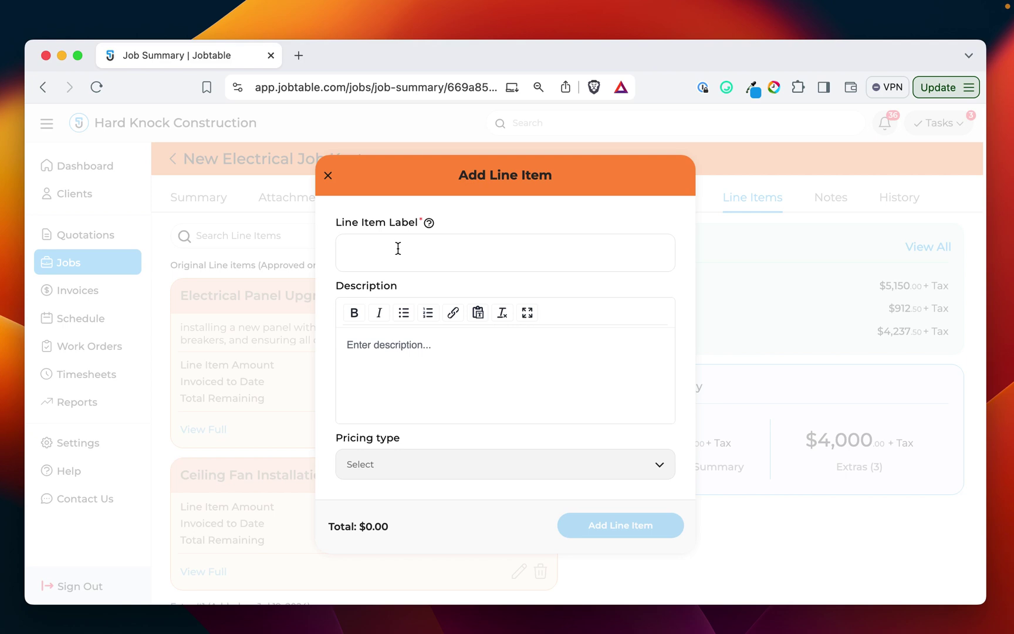
click(398, 248)
text(Potlights for Basement)
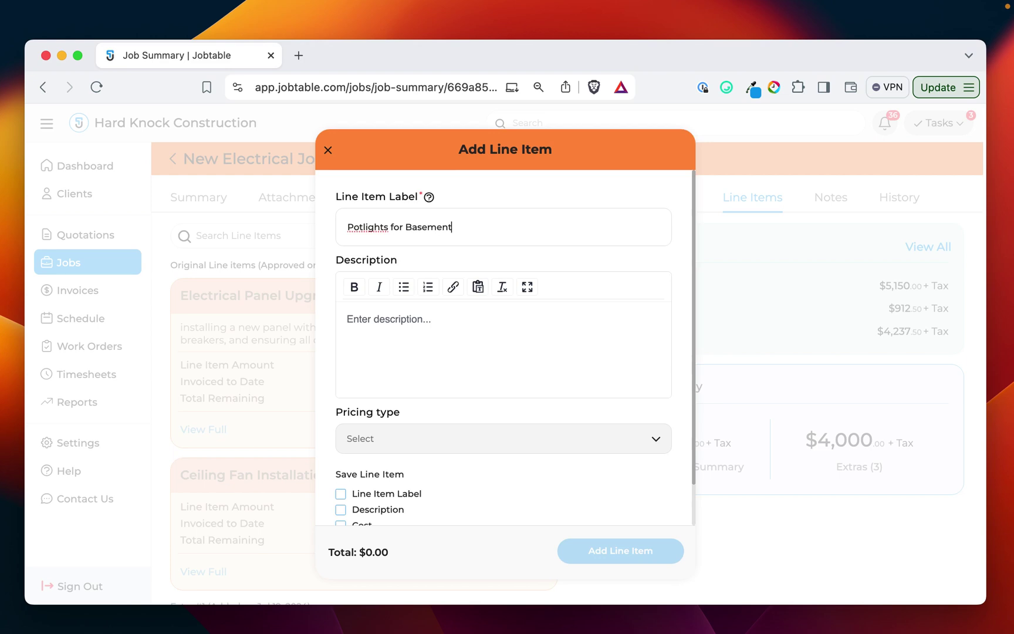
Step: Choose a pricing type, set the line item's price to $1,500, and add it to the job
click(424, 438)
click(405, 389)
click(419, 449)
text(1000)
key(super+a)
text(1500)
click(611, 558)
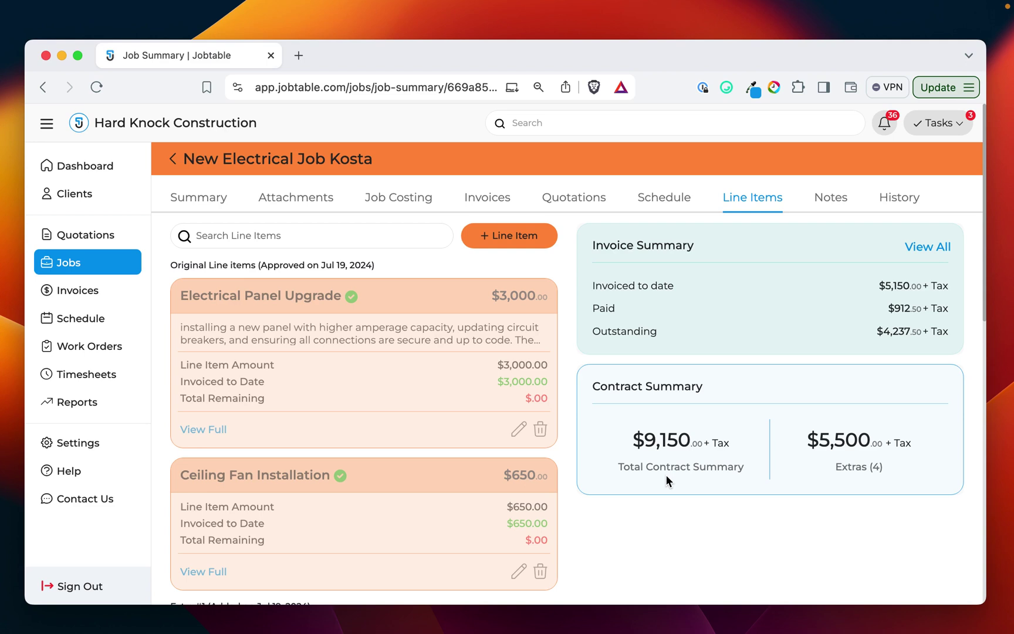
Step: Check the total contract amount, the Potlights for Basement extra and the extras total against the job's line items
drag(645, 436, 727, 441)
scroll(383, 394, down, 1)
scroll(383, 393, down, 10)
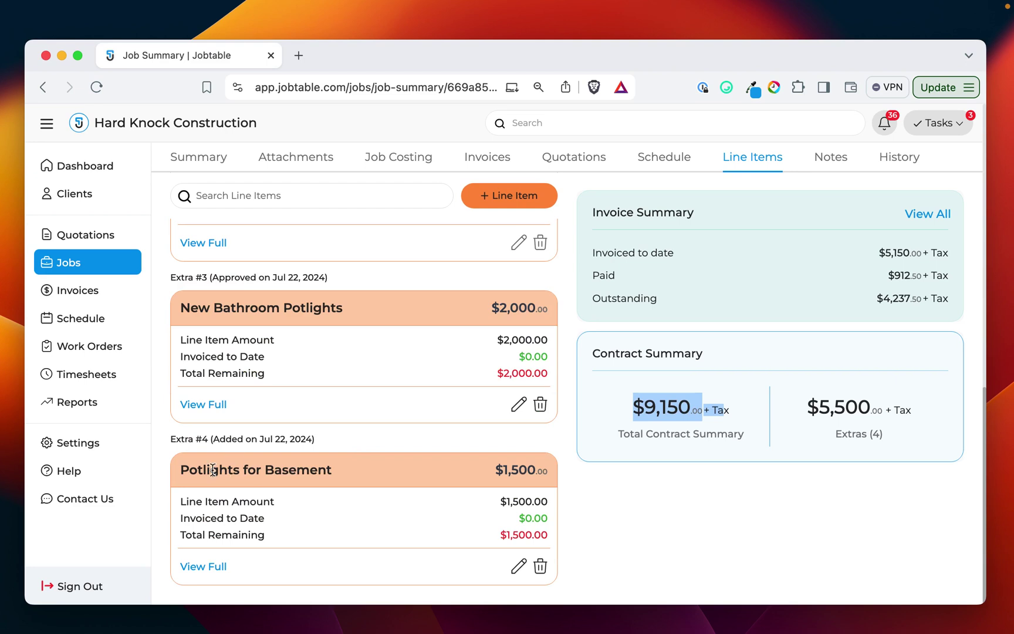
drag(182, 469, 190, 470)
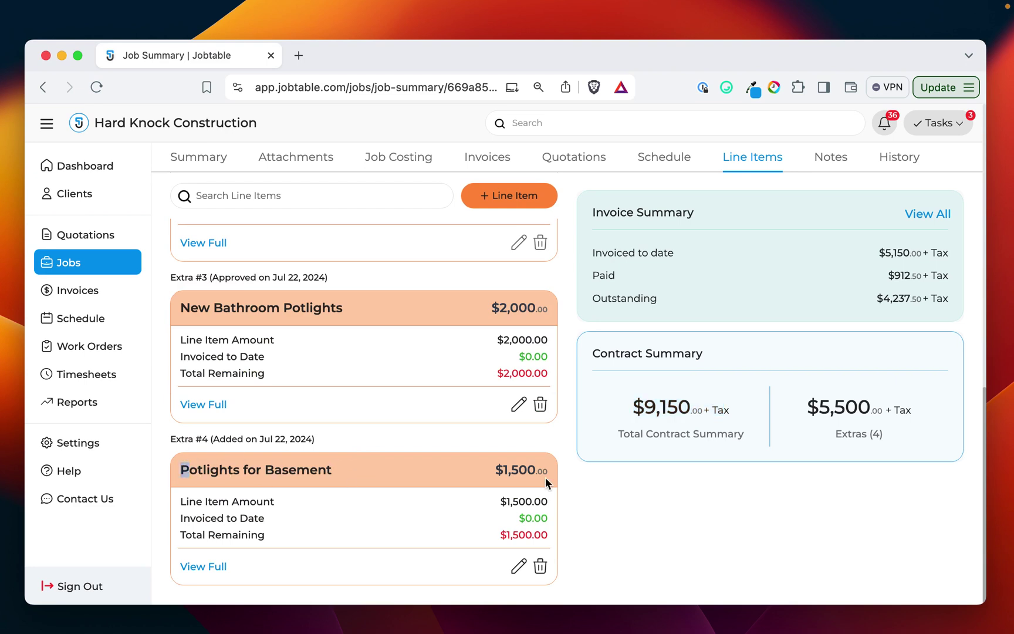
scroll(514, 497, up, 3)
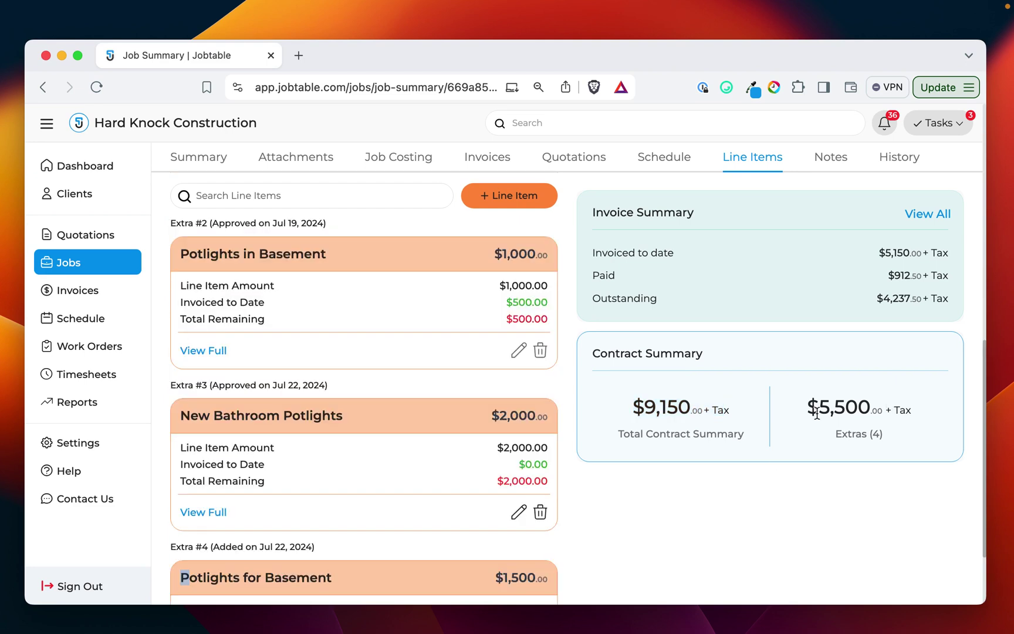
drag(817, 405, 915, 440)
click(906, 435)
scroll(894, 464, up, 5)
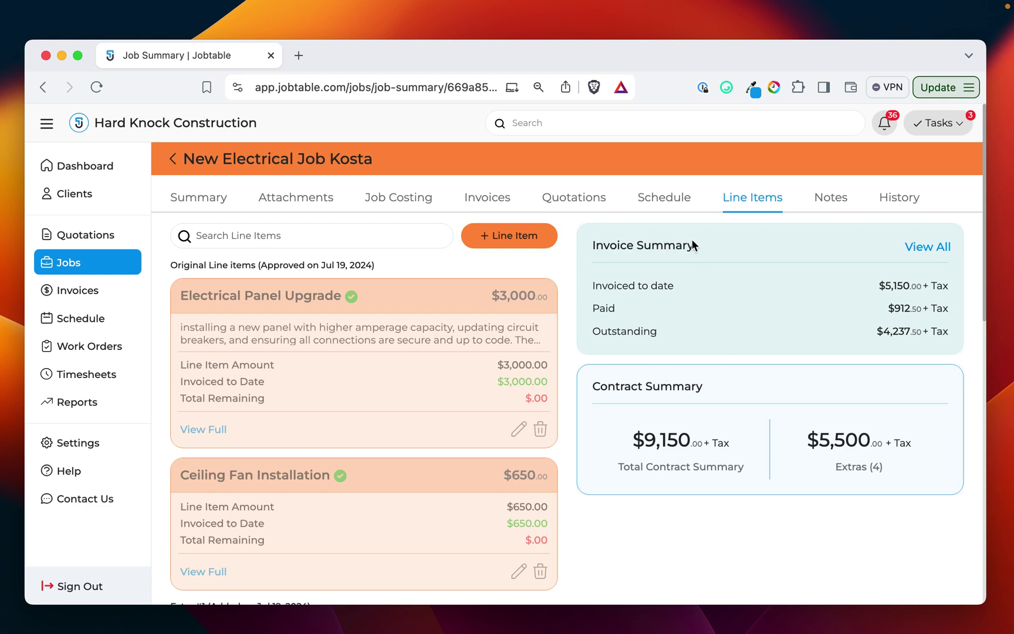
Step: View the job's schedule and look over the new event form, closing it without creating an event
click(669, 197)
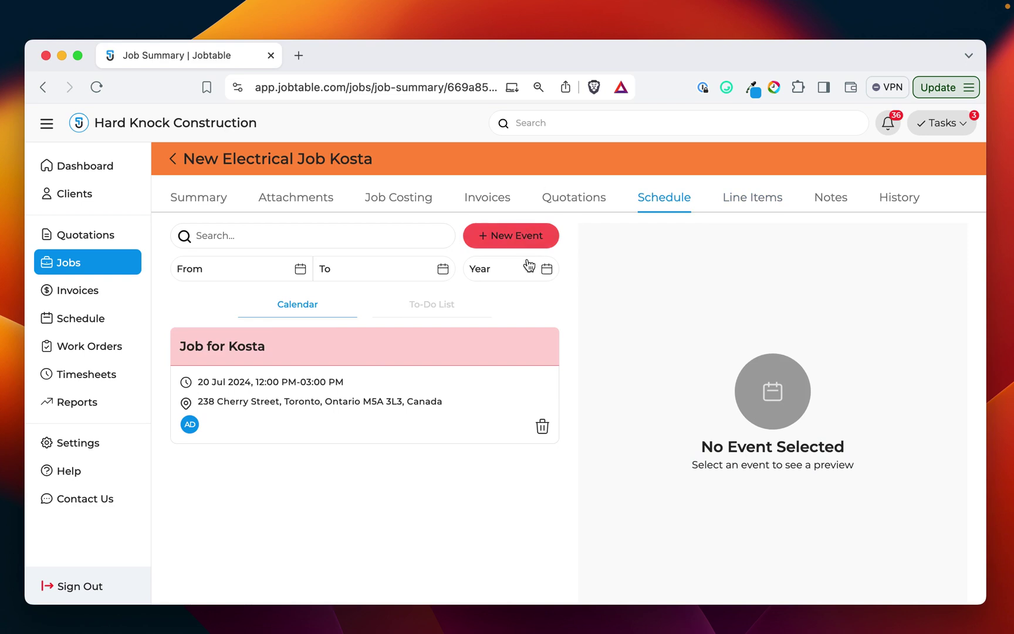
click(517, 235)
click(439, 189)
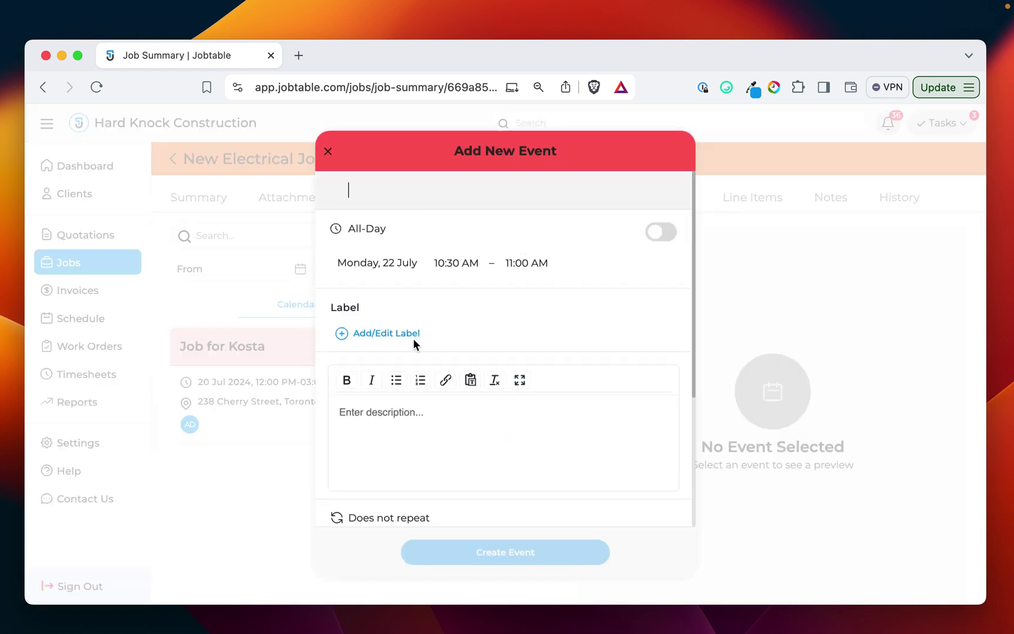
scroll(417, 411, down, 5)
scroll(418, 481, up, 5)
click(328, 151)
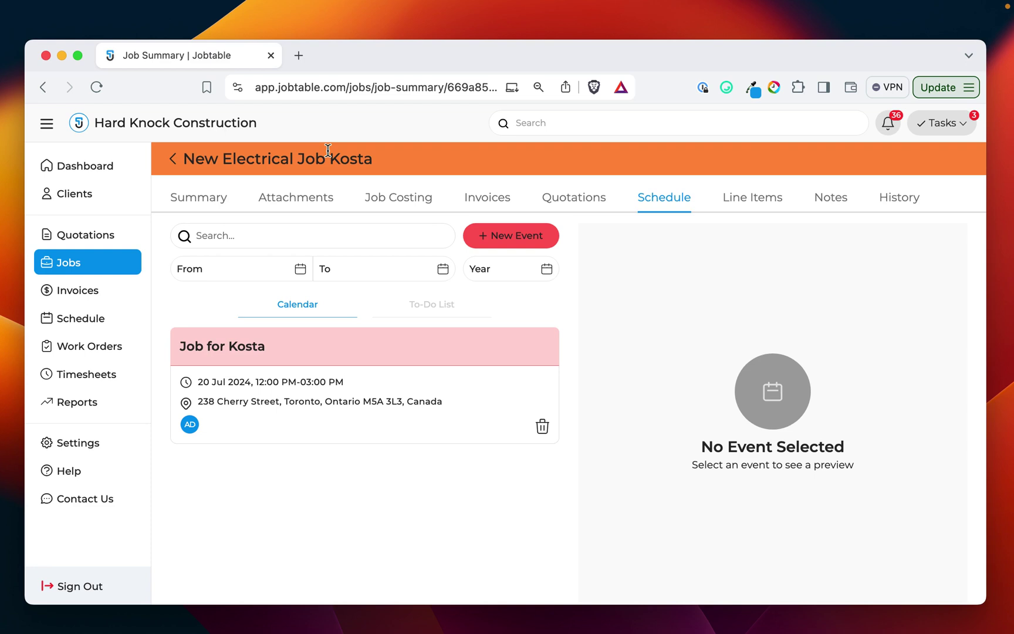
Step: Open the Inspector info note in the job's notes
click(842, 197)
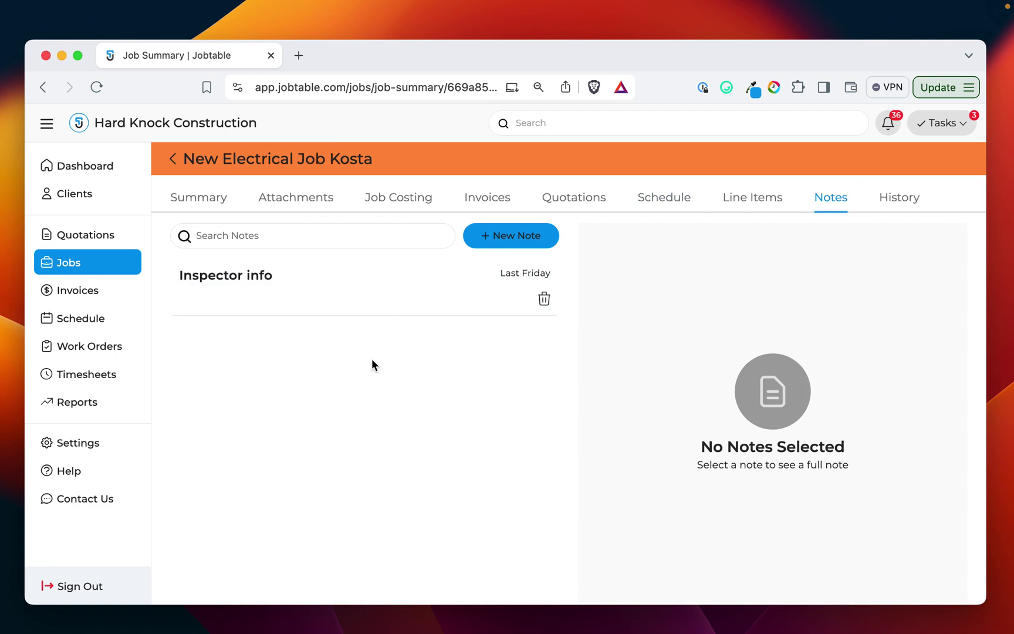
click(314, 291)
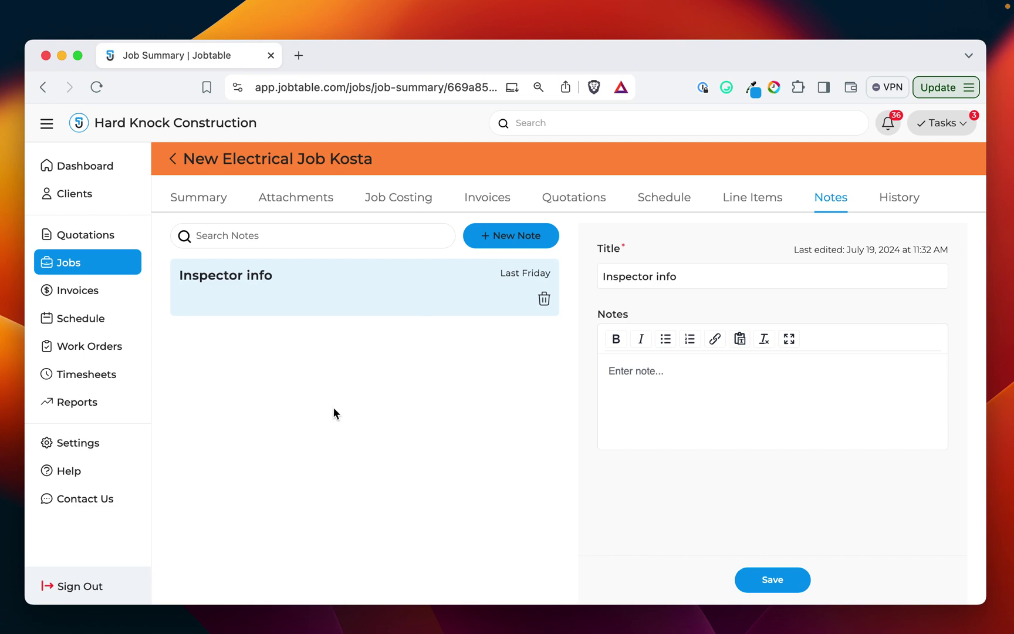
Step: Examine the job's full history of events from newest to oldest, and return to the job summary
click(907, 200)
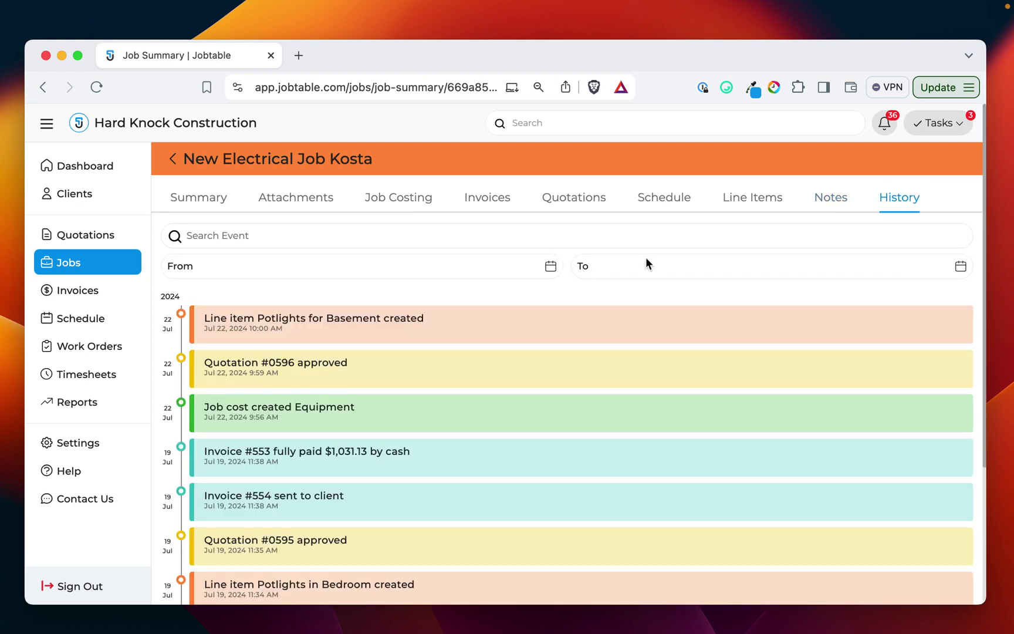
scroll(455, 374, down, 3)
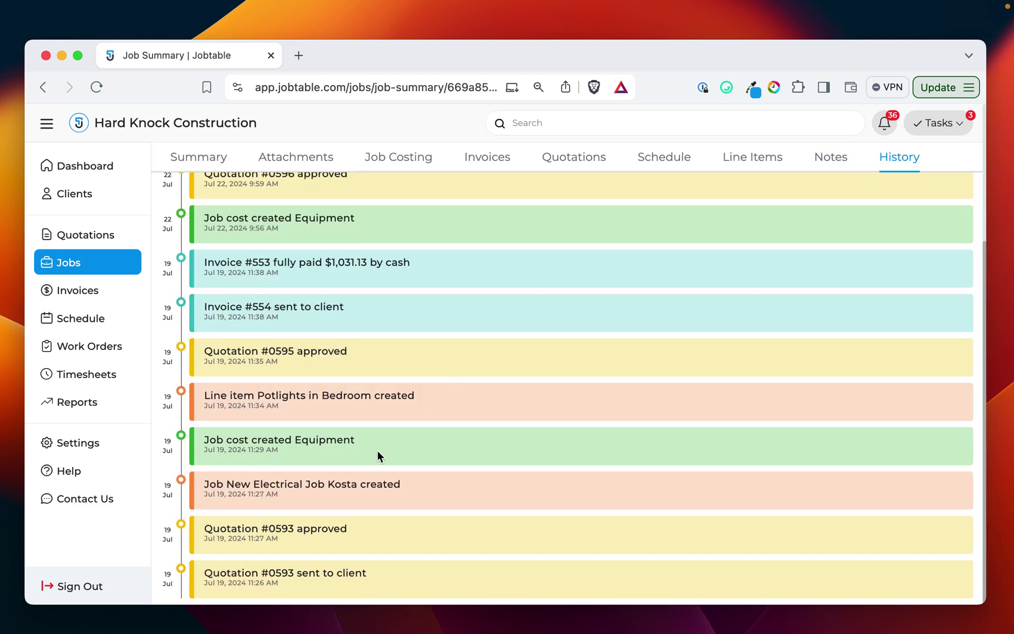
scroll(378, 451, up, 3)
scroll(378, 451, down, 3)
scroll(358, 529, up, 1)
scroll(358, 529, down, 1)
scroll(346, 522, up, 1)
scroll(346, 528, up, 2)
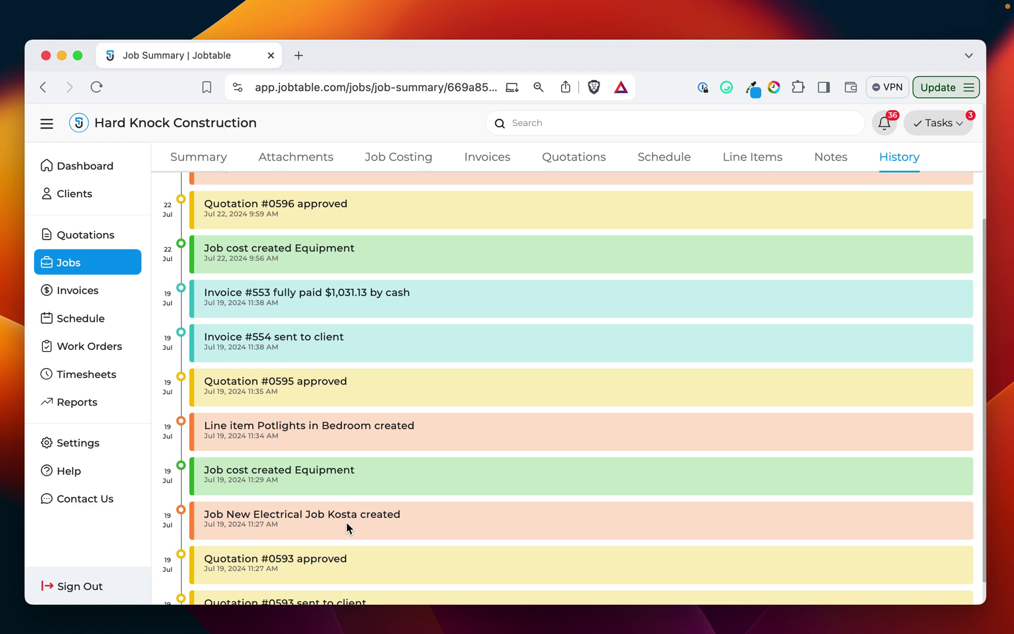
scroll(346, 523, up, 2)
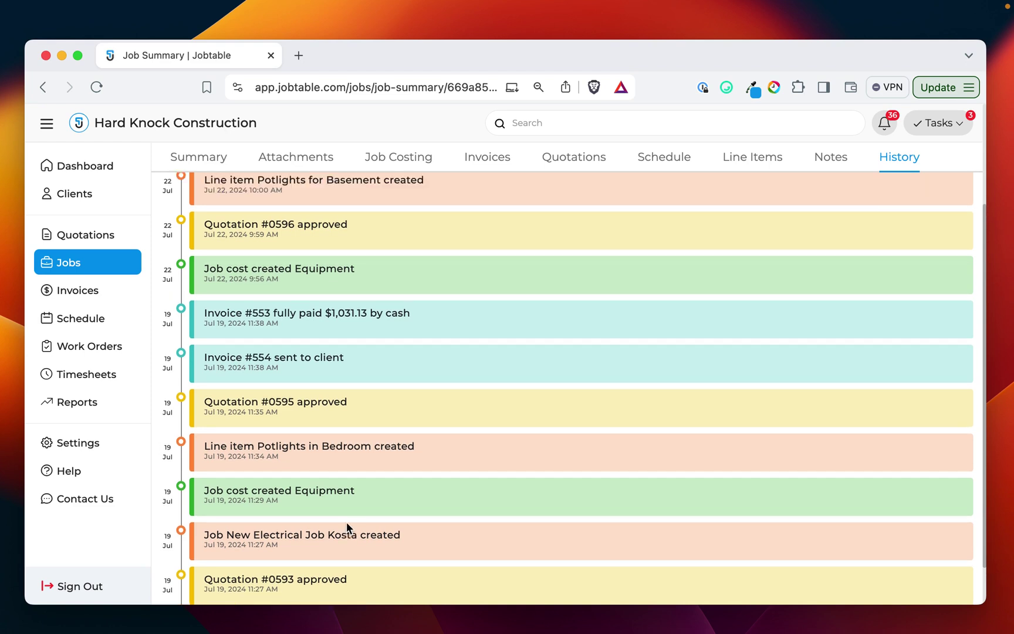
scroll(346, 522, up, 10)
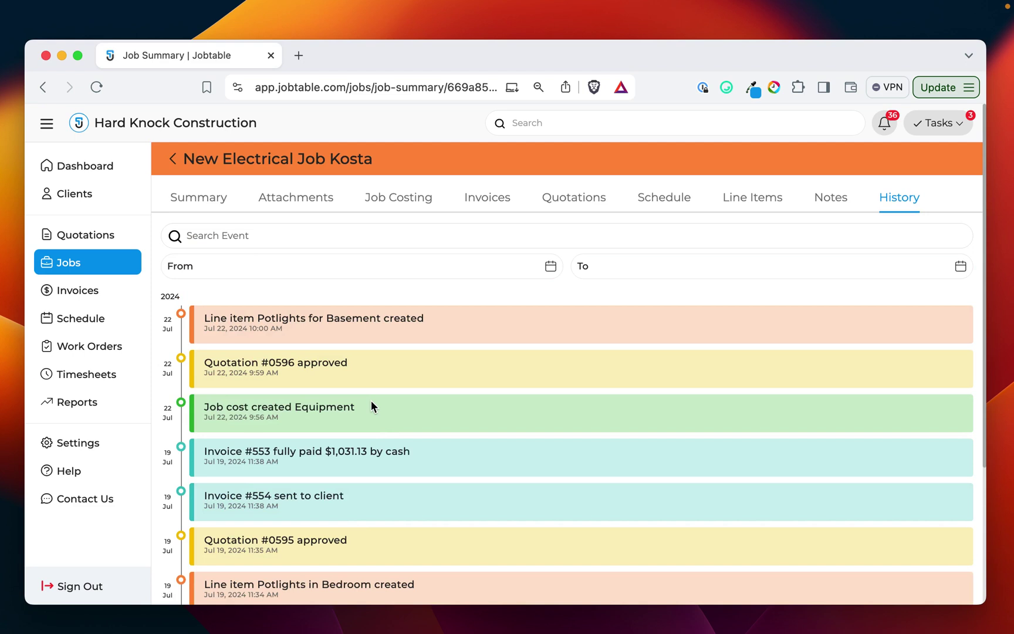
scroll(374, 366, down, 5)
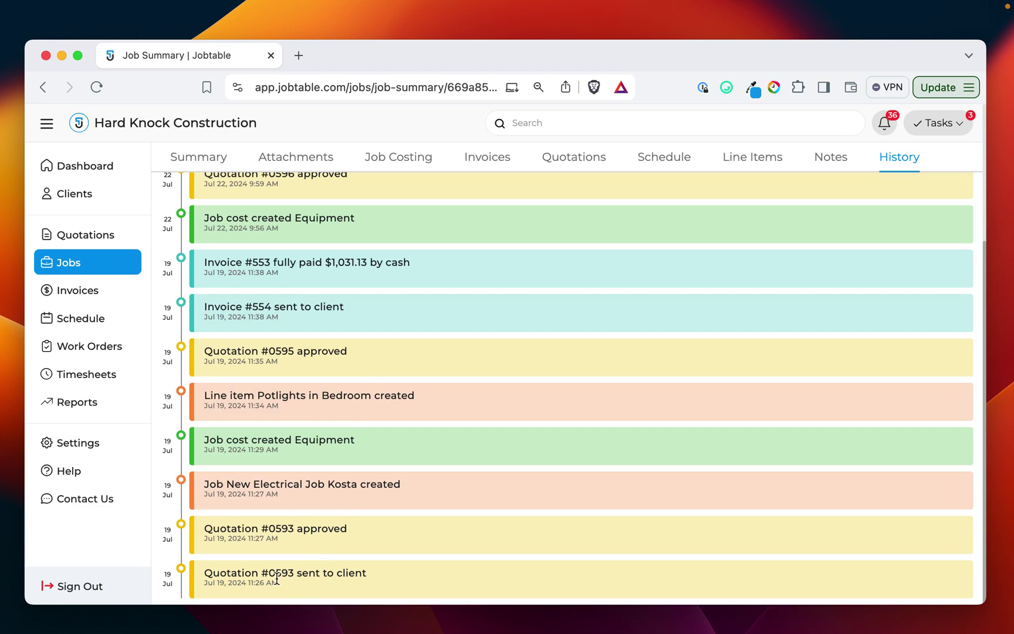
scroll(307, 570, up, 1)
scroll(308, 570, up, 5)
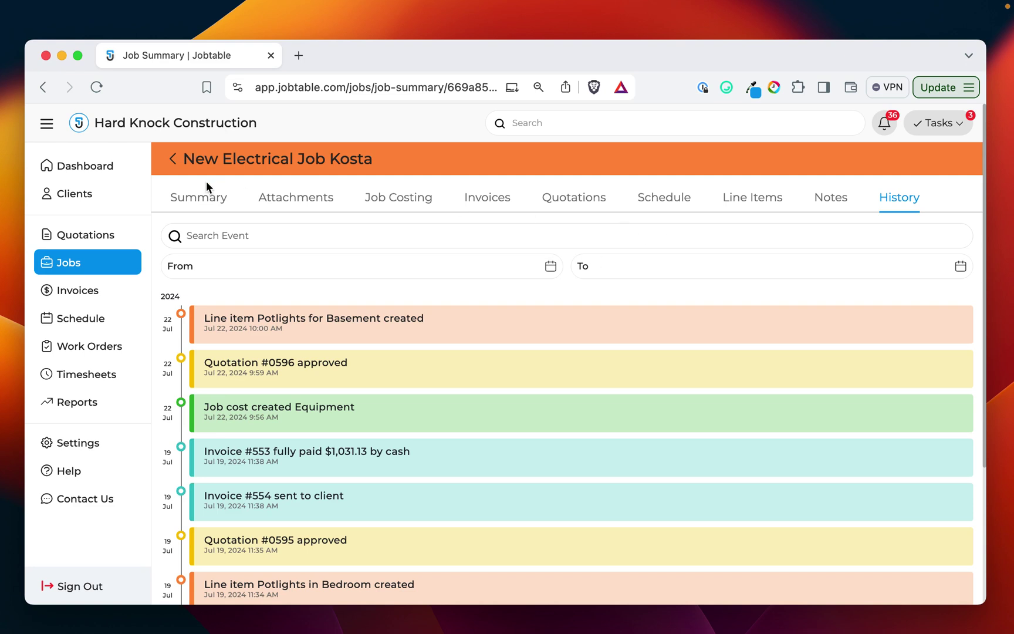
click(189, 202)
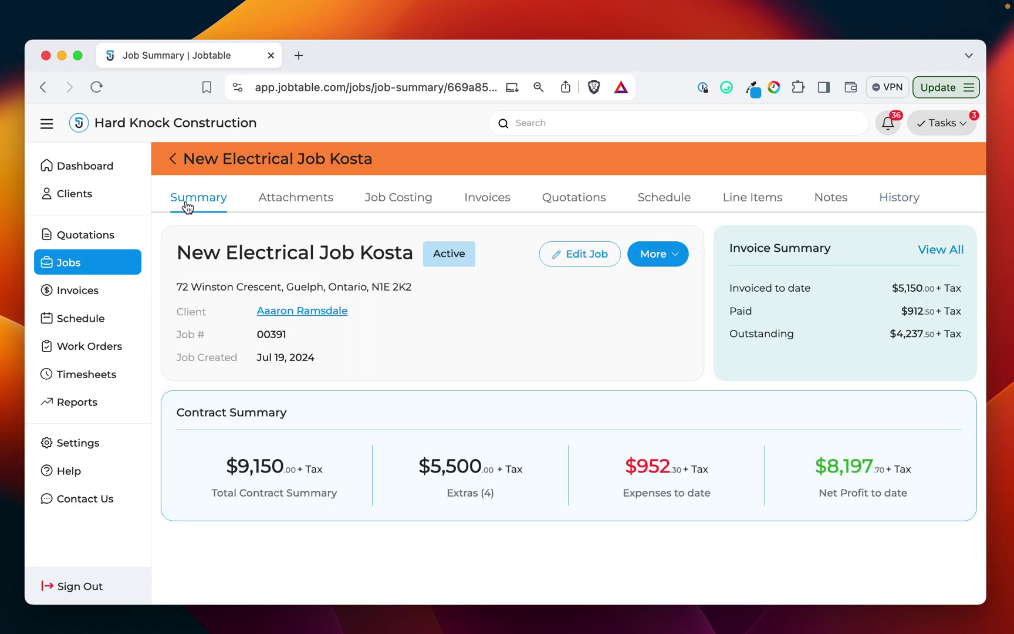